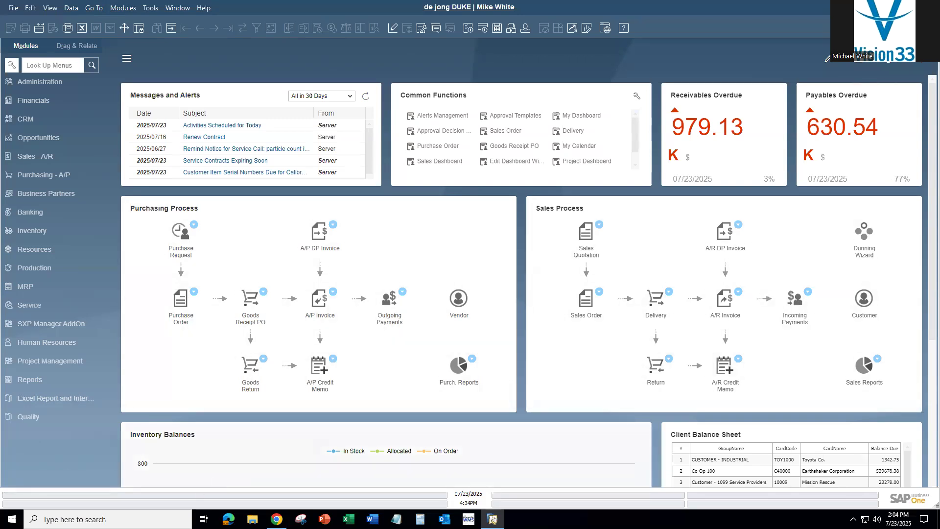
# - Switch to the SXP Employee Platform in Chrome and change the displayed dashboard to Sales Exec
pyautogui.click(277, 519)
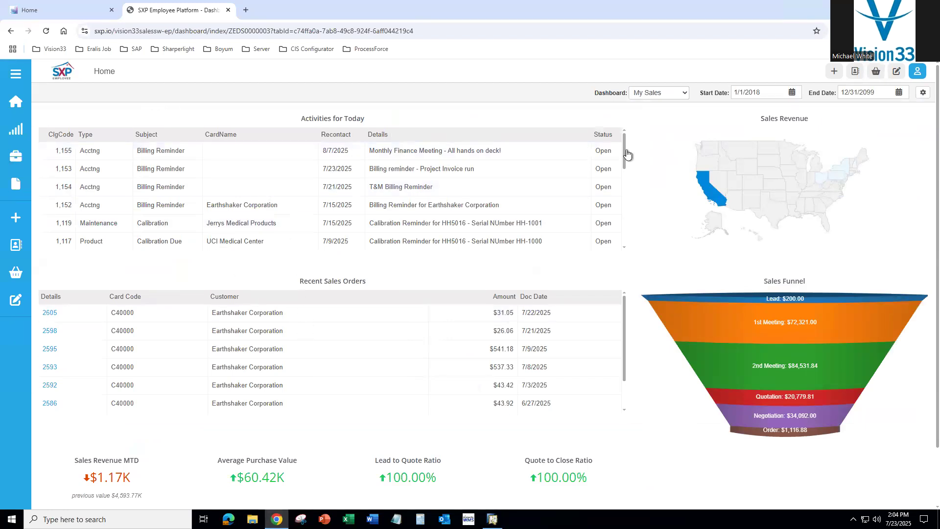
pyautogui.click(685, 93)
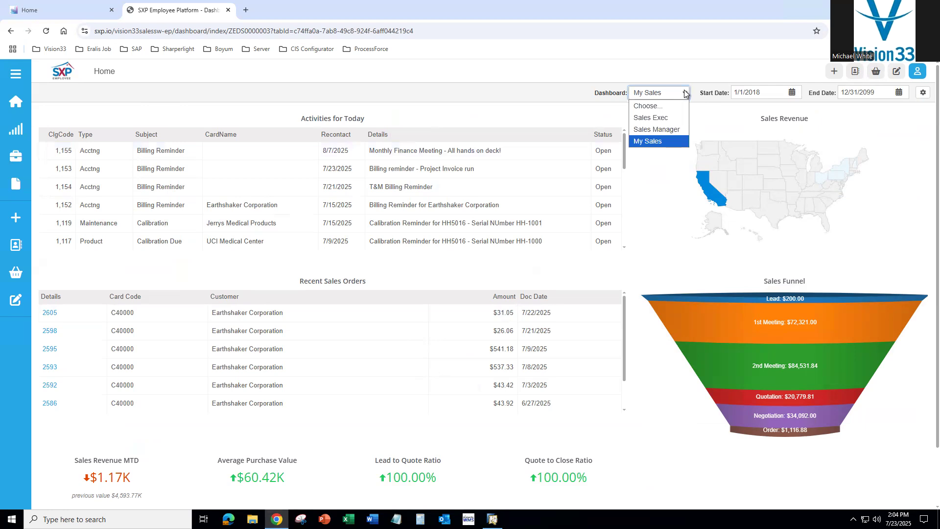
pyautogui.click(659, 119)
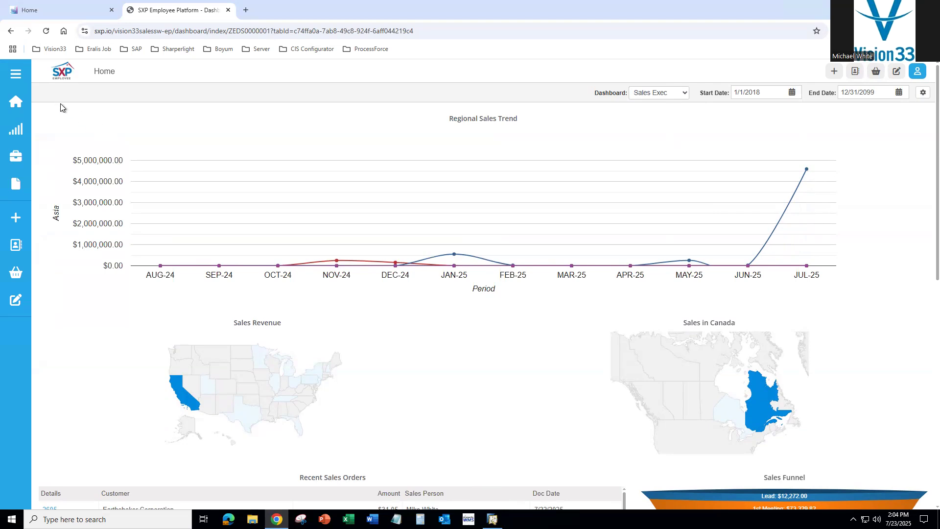
# - Look through the General Reports and Sales Reports entries in the portal's navigation menu, and close the menu
pyautogui.click(16, 77)
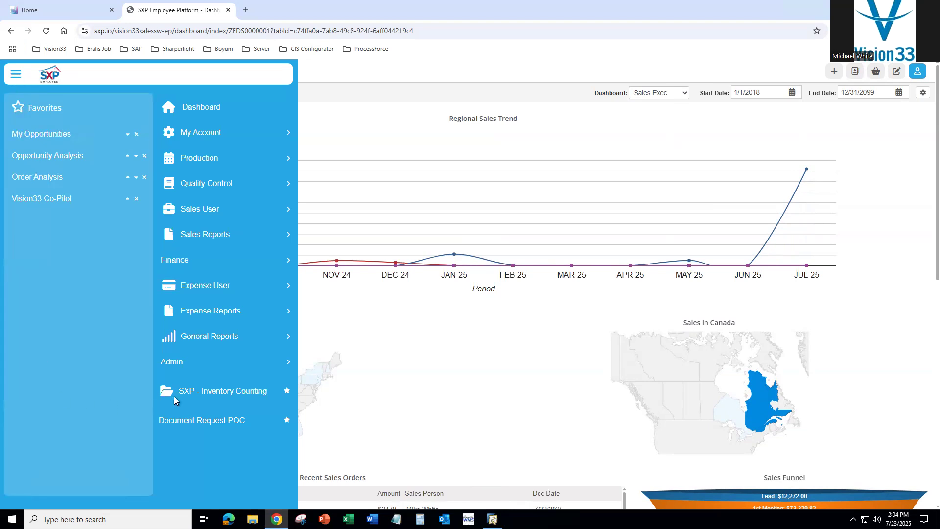
pyautogui.click(232, 335)
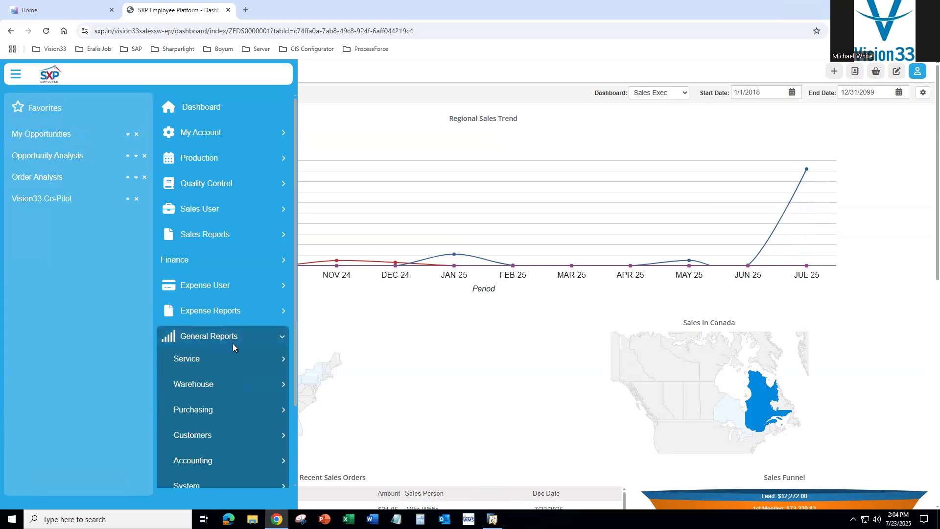
pyautogui.scroll(-2, 234, 344)
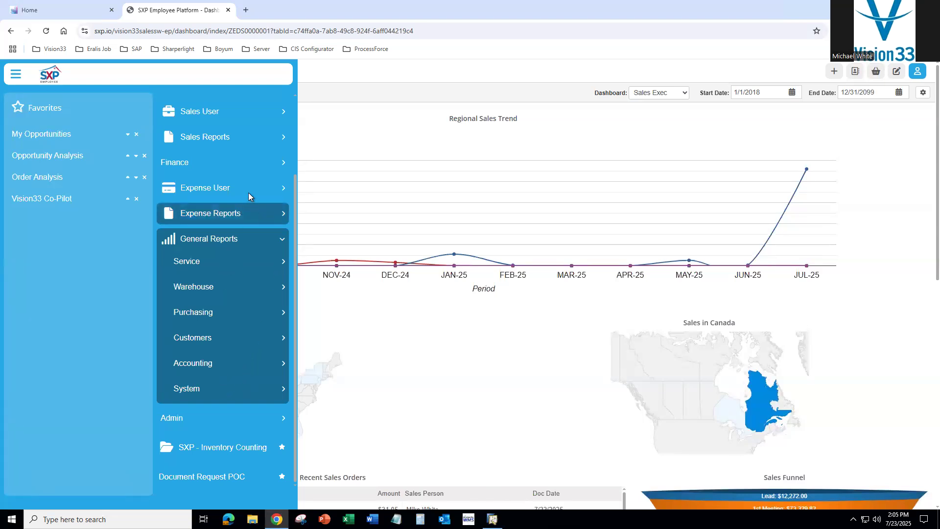
pyautogui.click(282, 140)
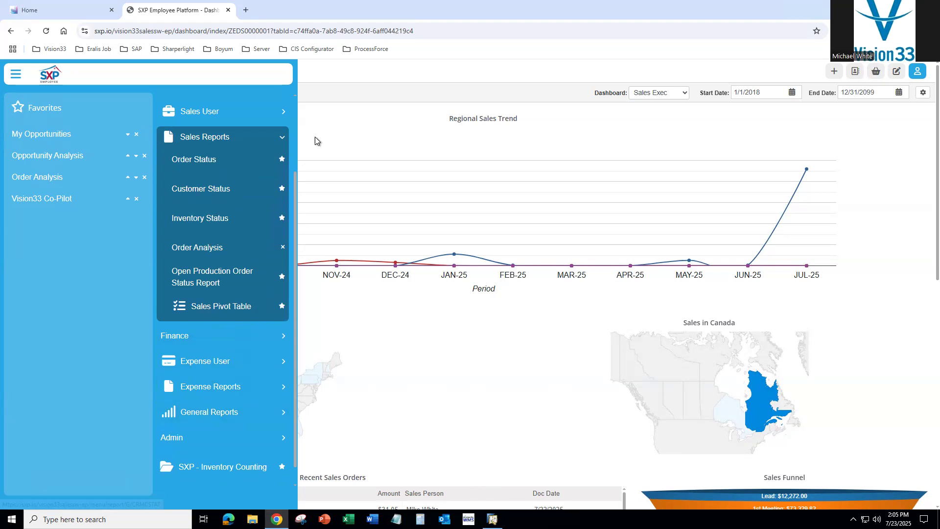
pyautogui.click(335, 140)
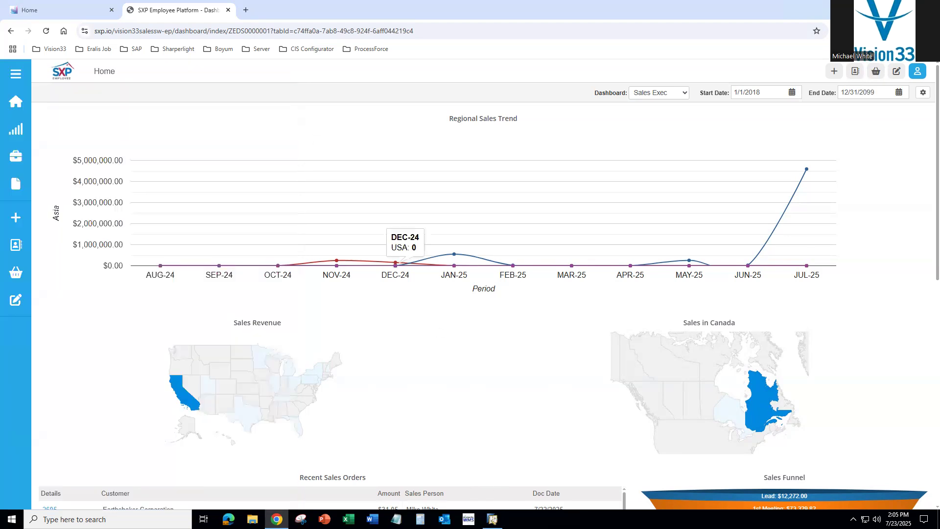
# - Switch to SAP Business One and check the SXPManager_AddOn entry in the Add-On Manager, closing the window when done
pyautogui.click(493, 519)
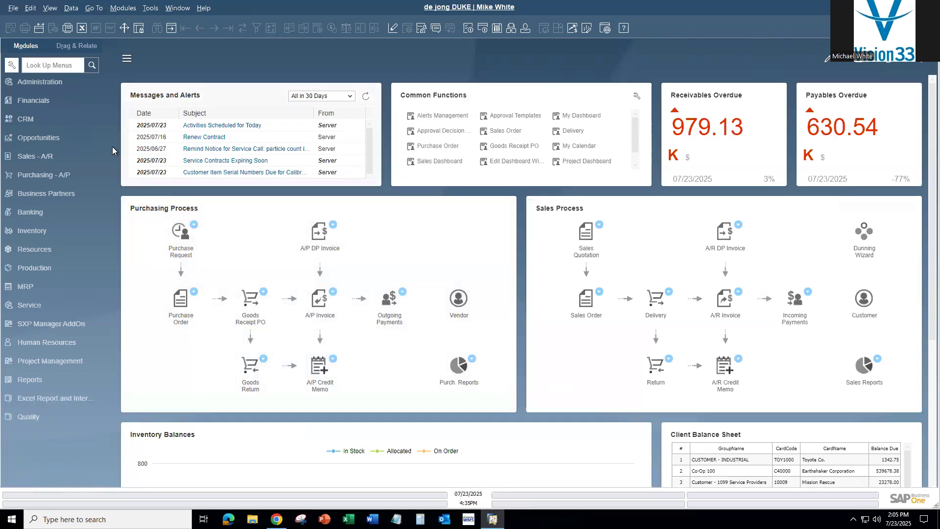
pyautogui.click(49, 81)
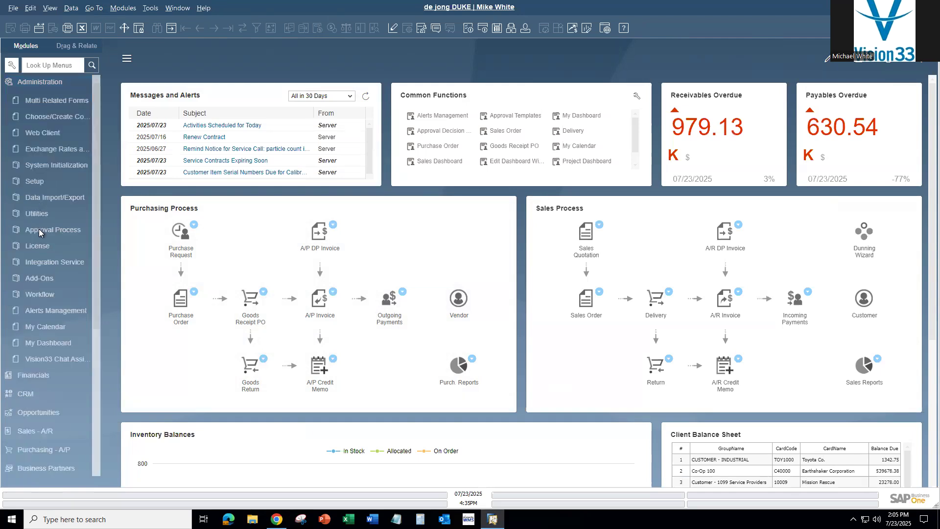
pyautogui.click(48, 275)
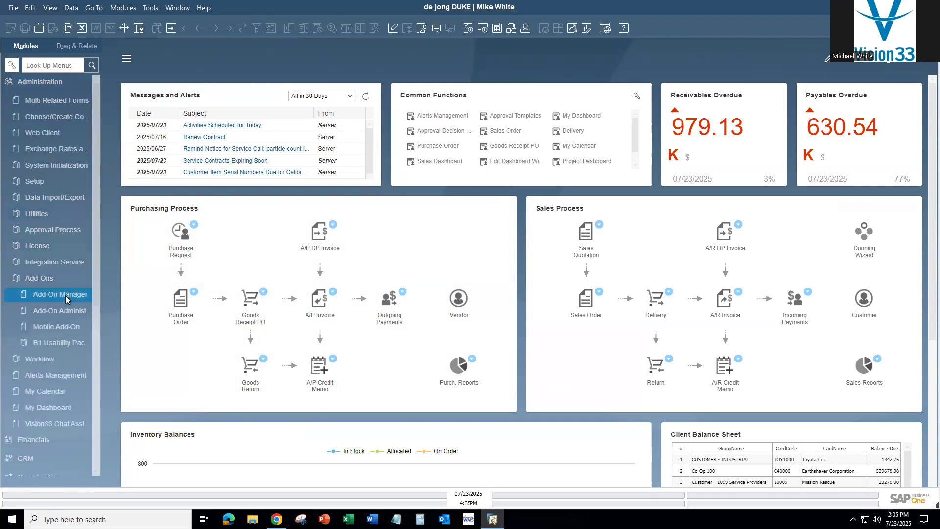
pyautogui.click(65, 295)
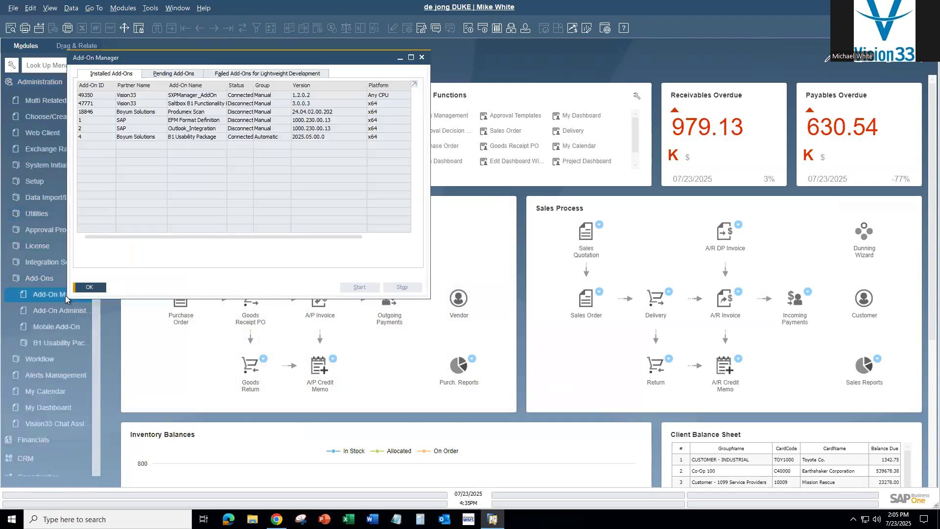
pyautogui.click(194, 96)
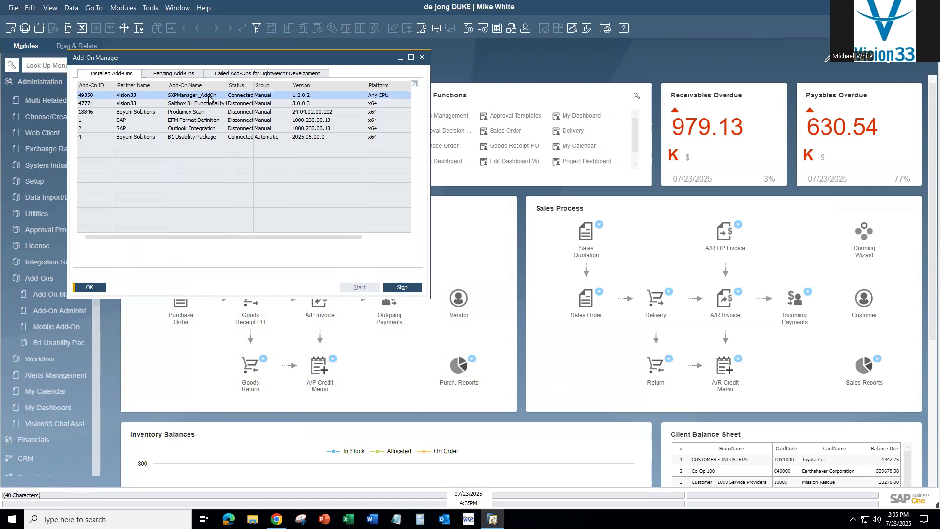
pyautogui.click(421, 58)
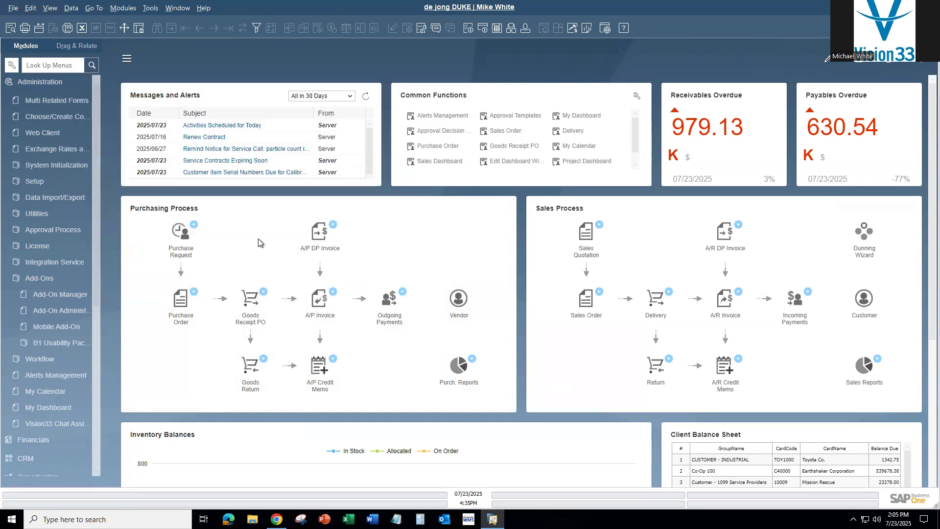
# - Collapse the Administration module and expand SXP Manager AddOn to view its functions
pyautogui.click(40, 87)
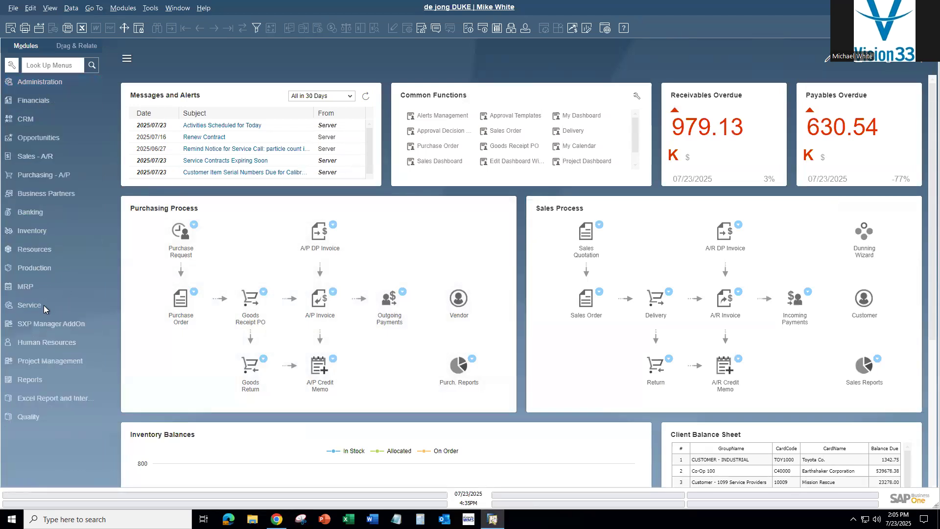
pyautogui.click(34, 323)
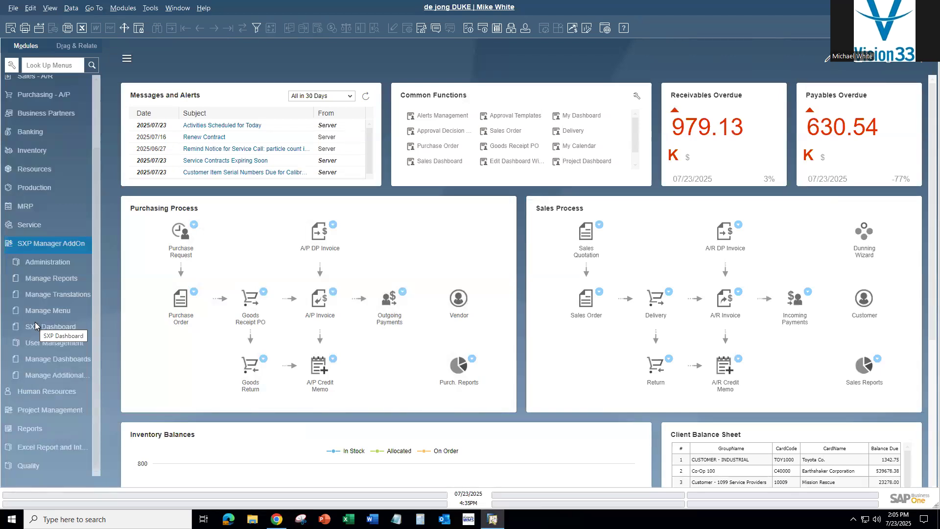
pyautogui.click(38, 317)
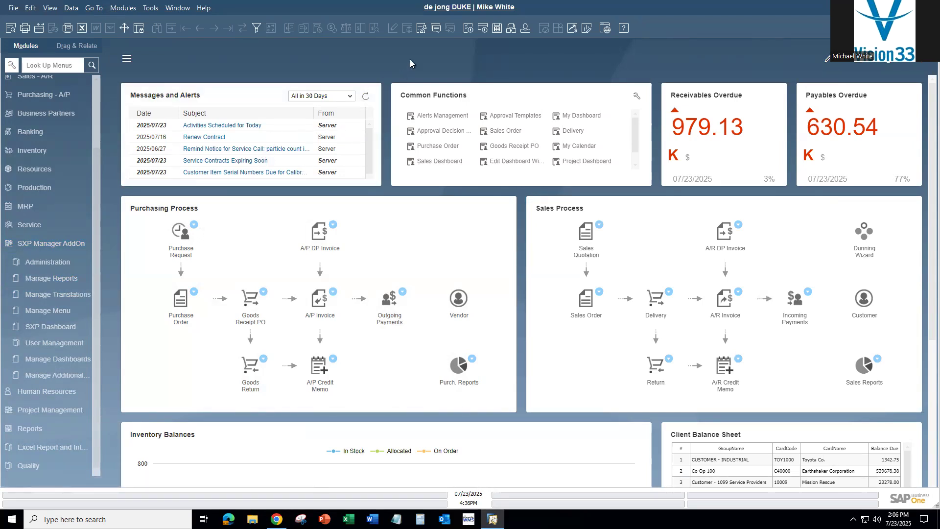
# - Run the Pivot Table - Sales Report query from the Sales category of the Query Manager
pyautogui.click(422, 28)
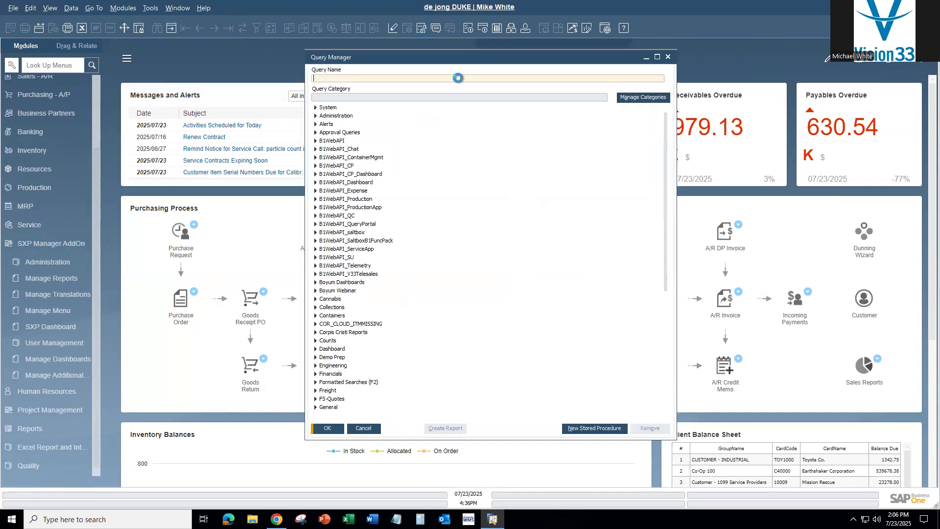
pyautogui.moveTo(665, 228); pyautogui.dragTo(655, 359)
pyautogui.click(321, 349)
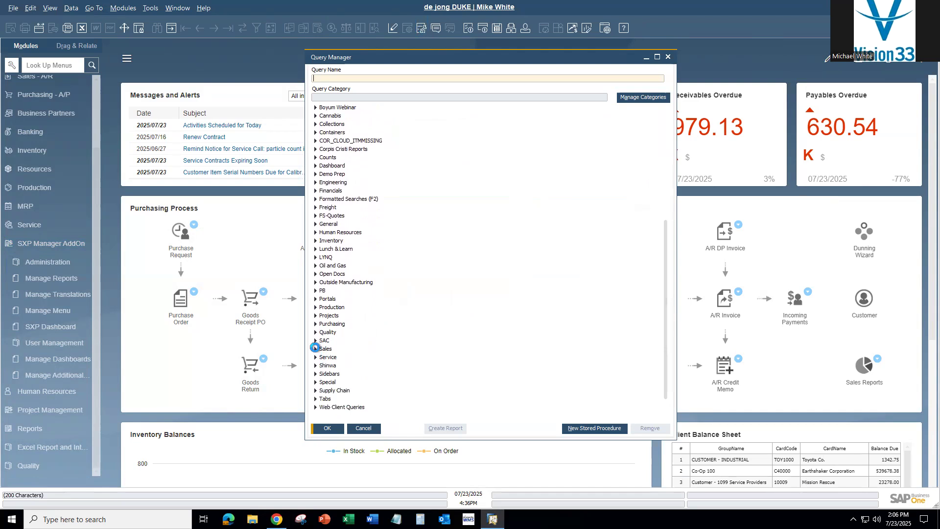
pyautogui.moveTo(665, 189); pyautogui.dragTo(662, 305)
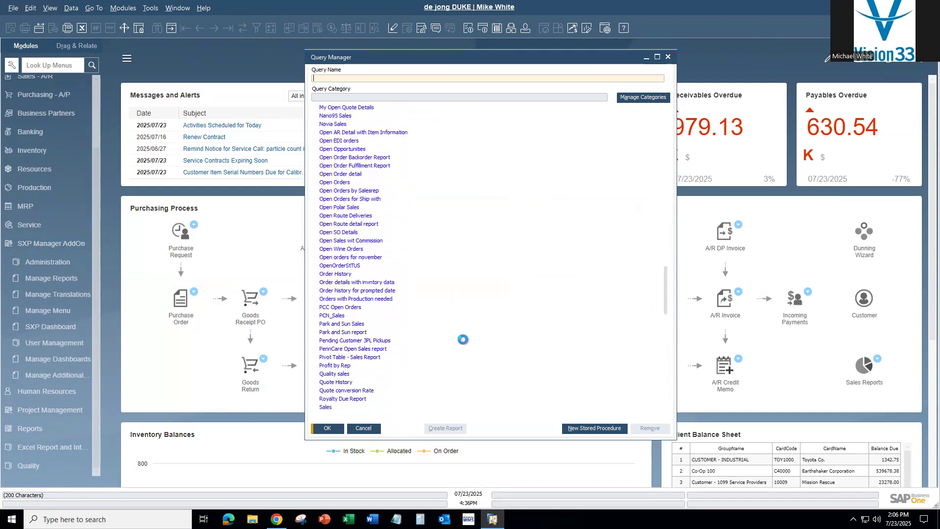
pyautogui.doubleClick(368, 357)
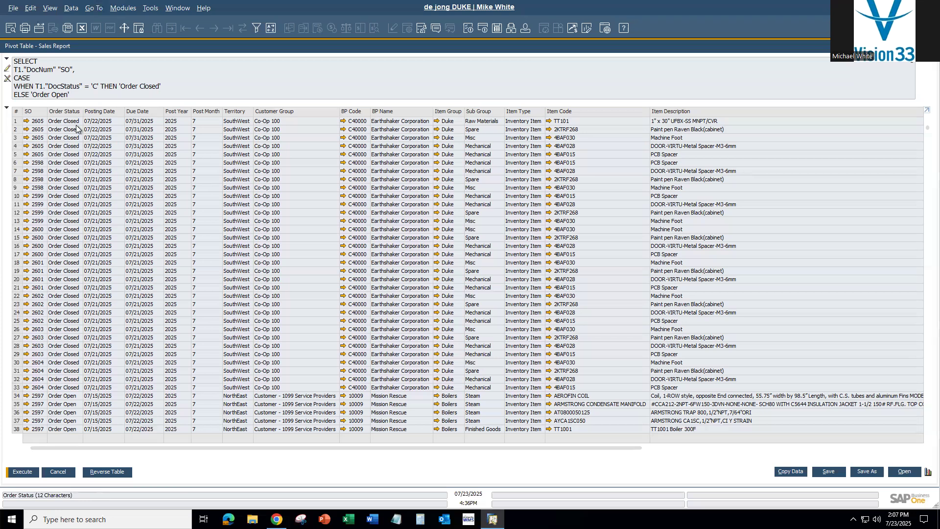
# - Examine the sales report's columns and its full SQL statement, and return to the query results
pyautogui.moveTo(27, 81)
pyautogui.hscroll(10, 507, 448)
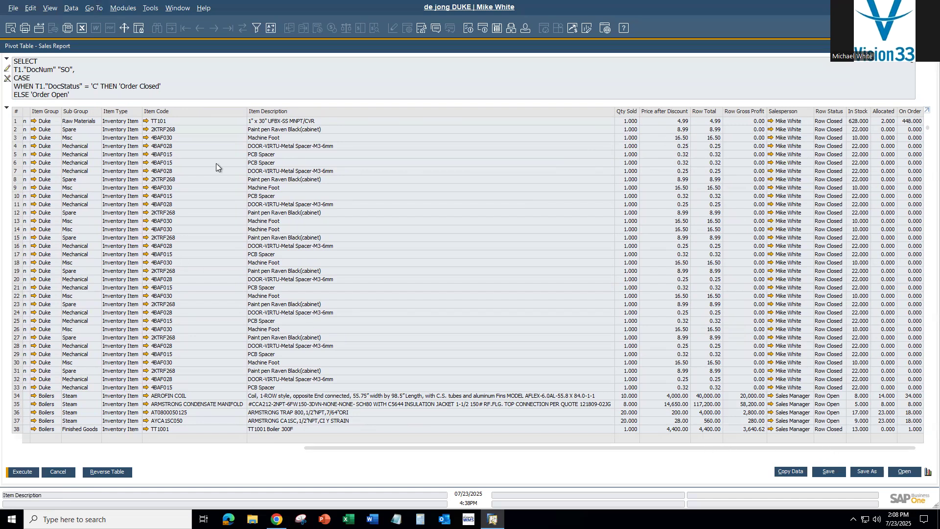
pyautogui.click(6, 111)
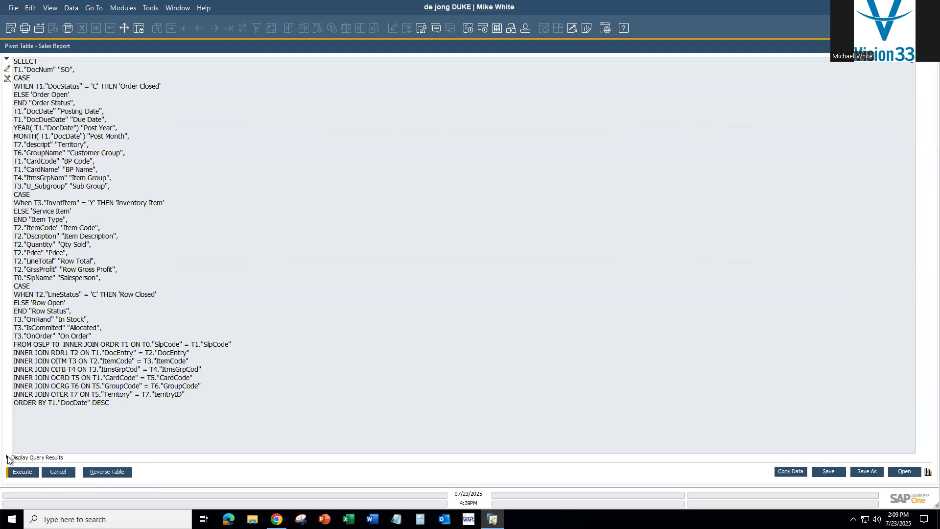
pyautogui.click(8, 458)
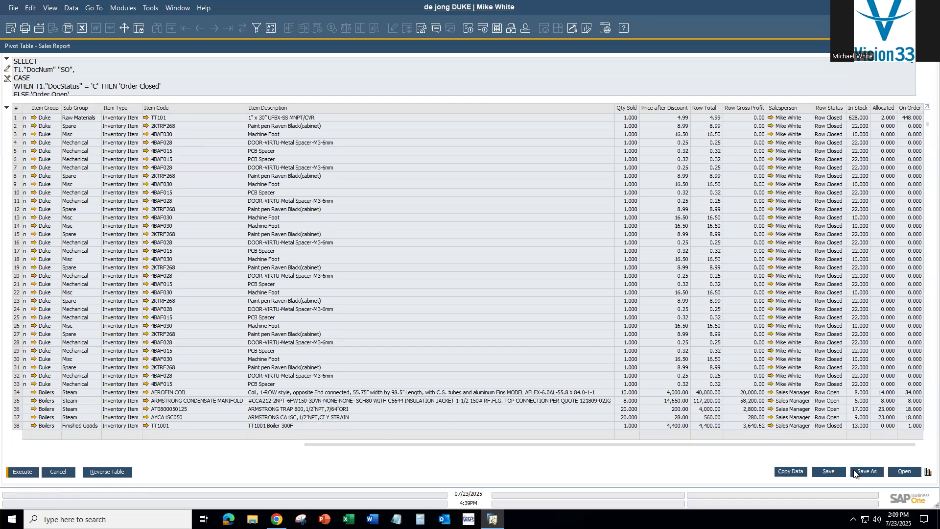
# - Start saving a copy of the sales report query and choose the B1WebAPI_QueryPortal category for it
pyautogui.click(866, 474)
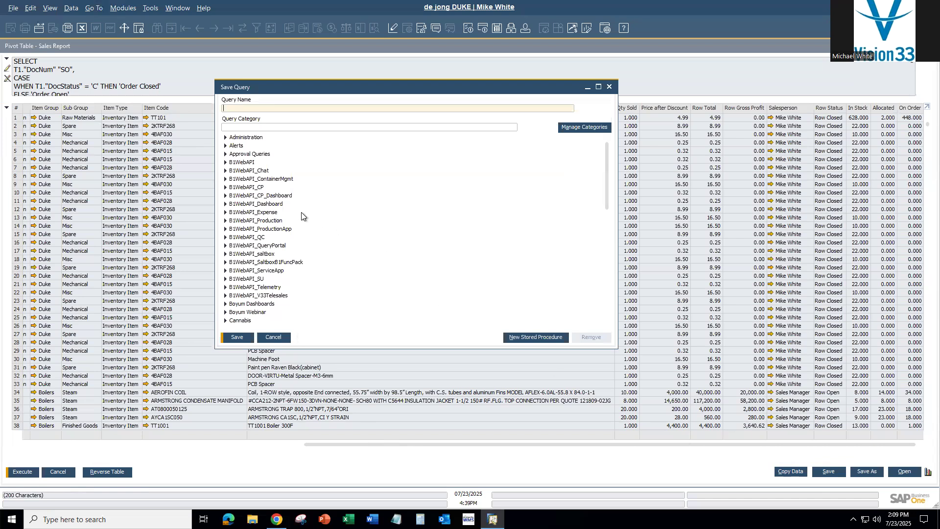
pyautogui.click(265, 246)
pyautogui.click(225, 246)
# - Save the query as MW - All Sales Details, replacing the existing query of that name, and close the report results
pyautogui.scroll(-2, 274, 278)
pyautogui.scroll(-5, 282, 274)
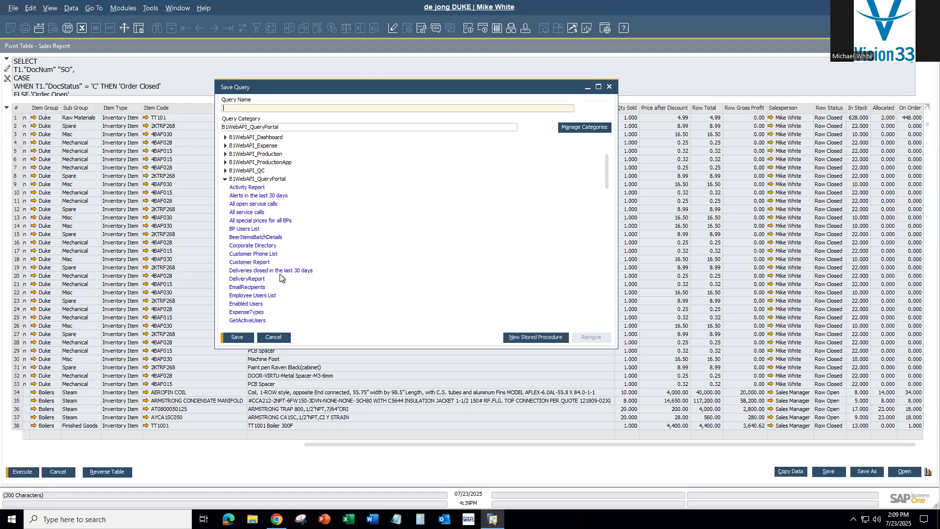
pyautogui.scroll(5, 282, 274)
pyautogui.scroll(-4, 286, 286)
pyautogui.scroll(-7, 286, 286)
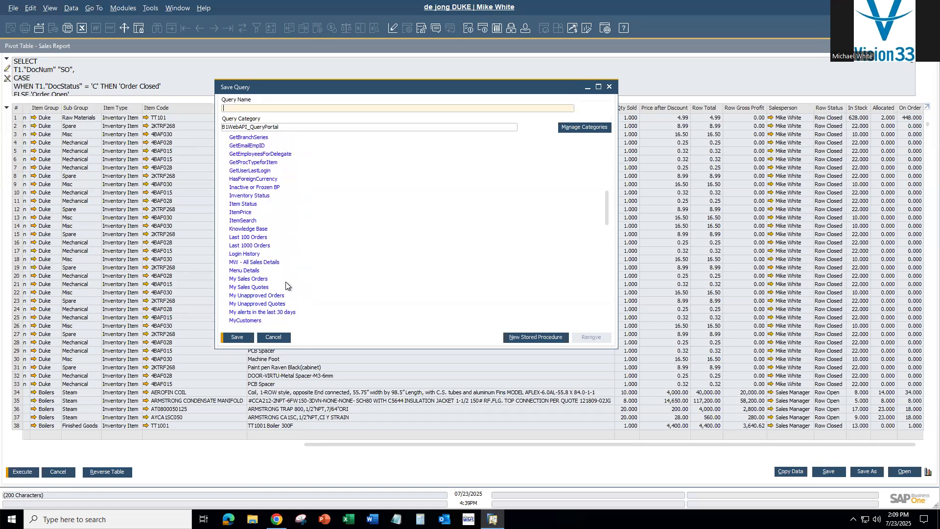
pyautogui.scroll(-2, 287, 286)
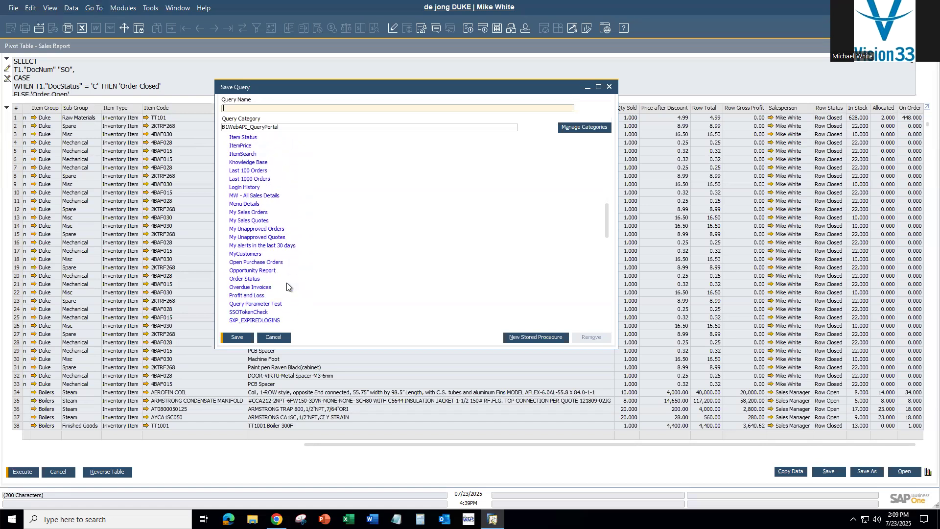
pyautogui.click(267, 196)
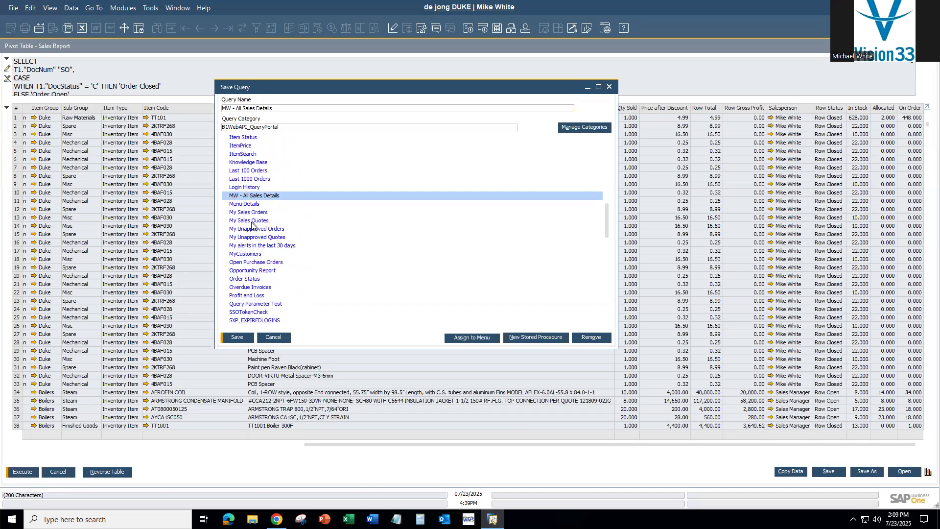
pyautogui.click(238, 338)
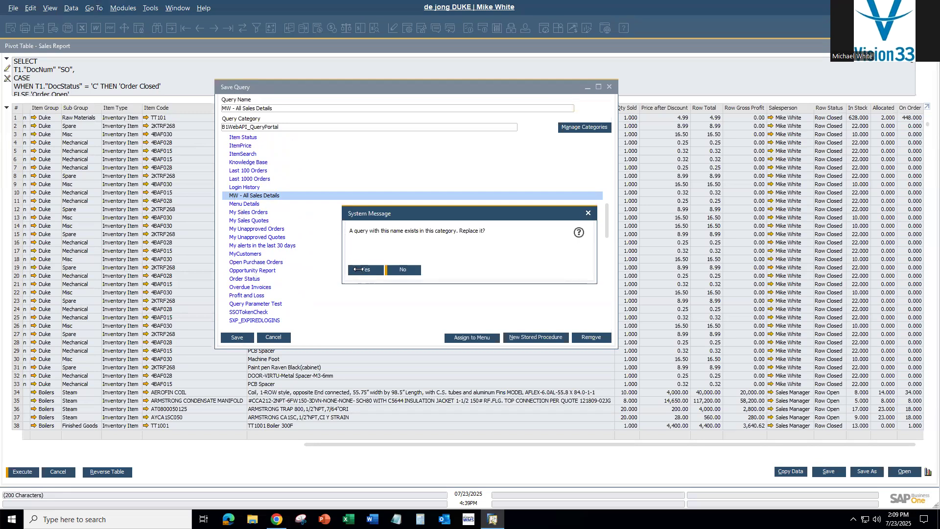
pyautogui.click(365, 270)
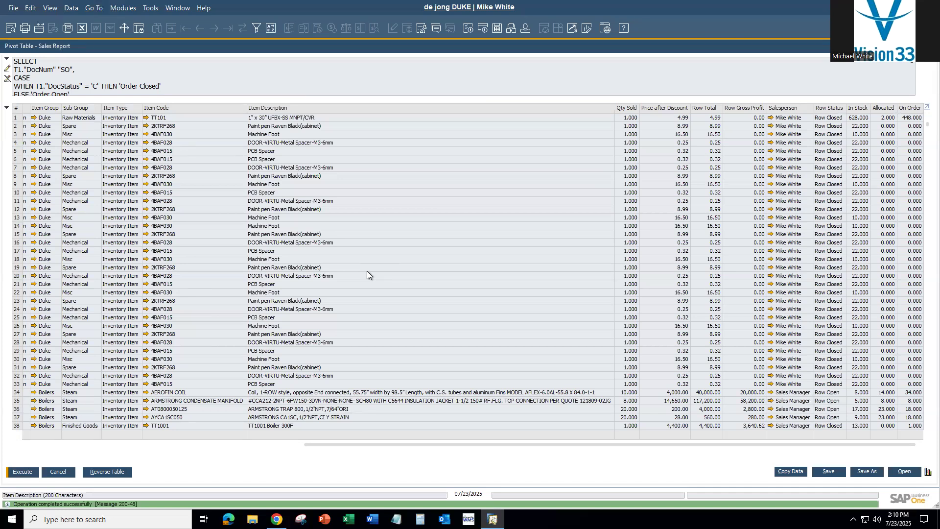
pyautogui.click(68, 474)
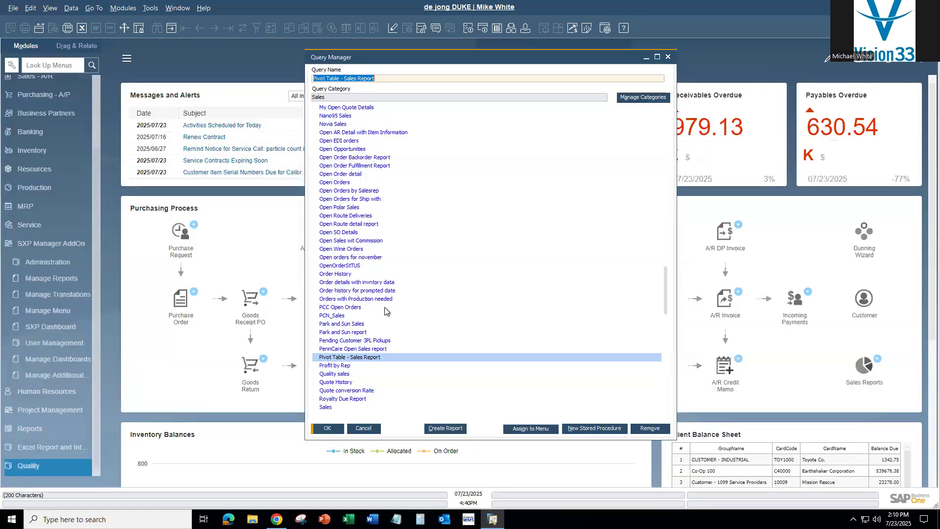
# - Collapse the Sales category, review the B1WebAPI query categories in the Query Manager, and close it
pyautogui.scroll(11, 404, 229)
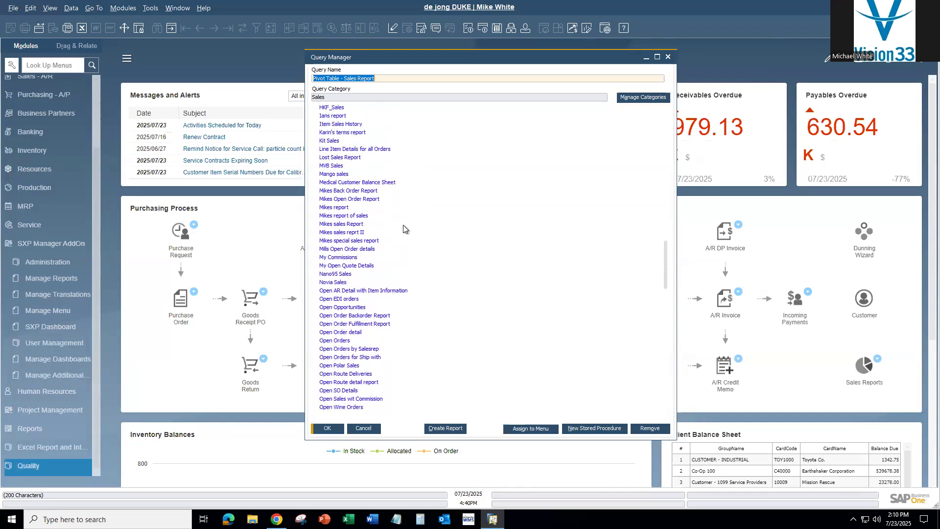
pyautogui.scroll(15, 402, 228)
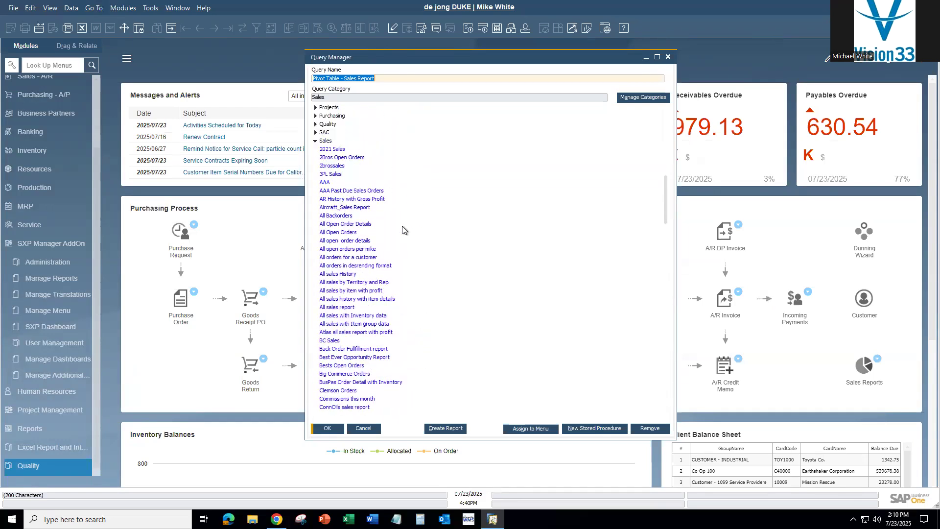
pyautogui.click(316, 233)
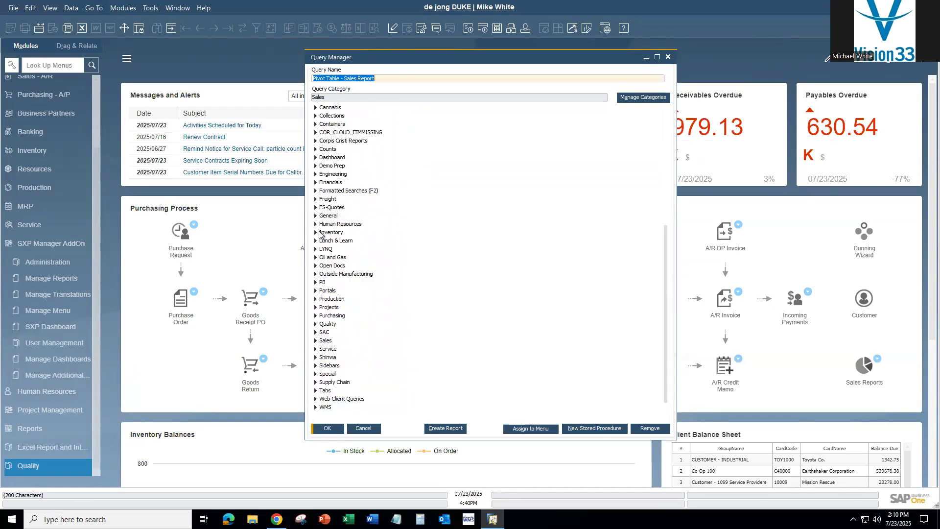
pyautogui.scroll(1, 343, 189)
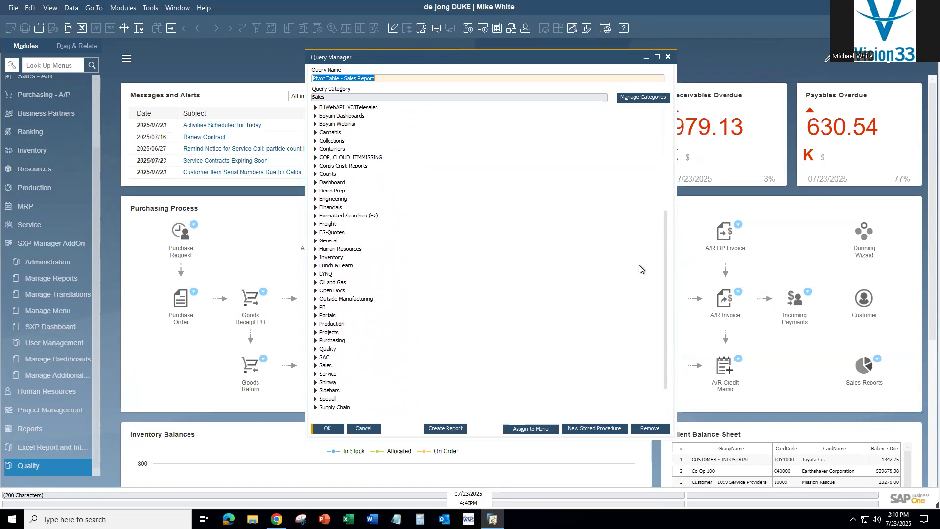
pyautogui.moveTo(665, 278); pyautogui.dragTo(668, 194)
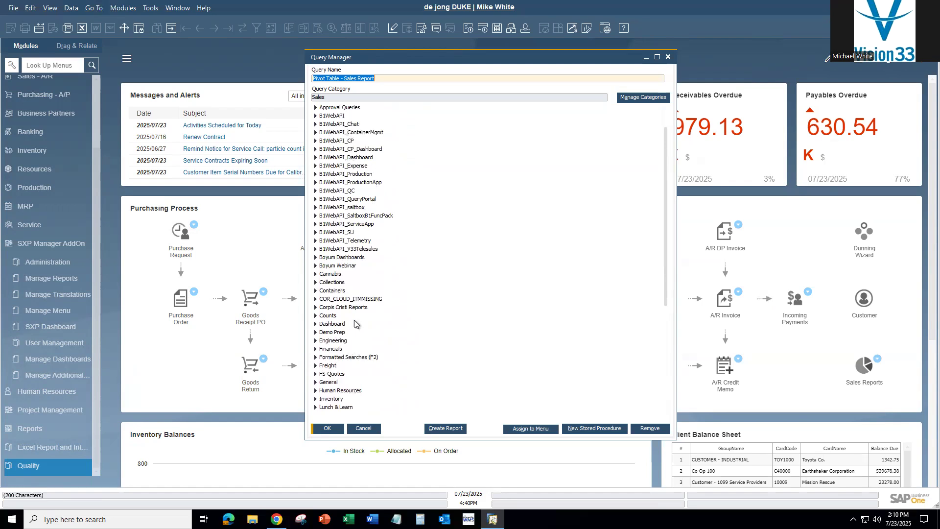
pyautogui.click(668, 57)
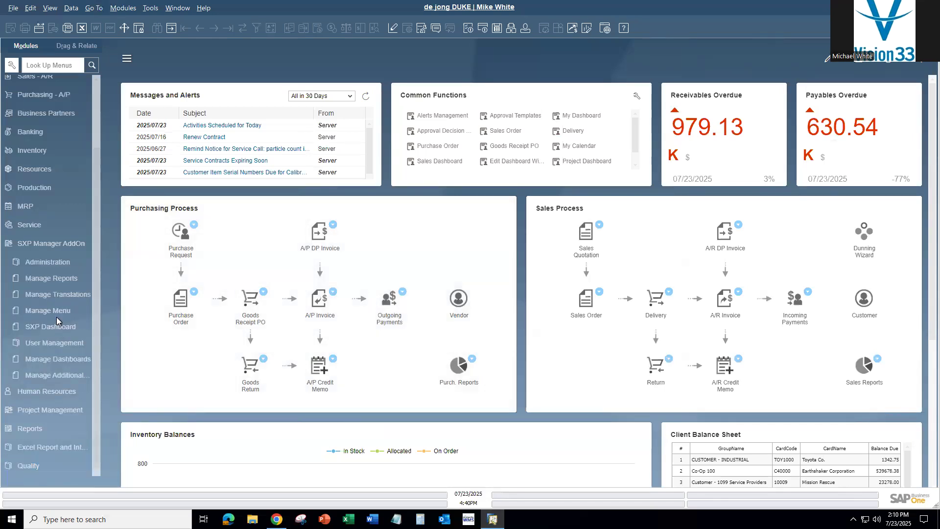
# - Open the SXP Manage Reports list, filter it to the Employee Platform application, and enlarge the window to show more reports
pyautogui.click(54, 278)
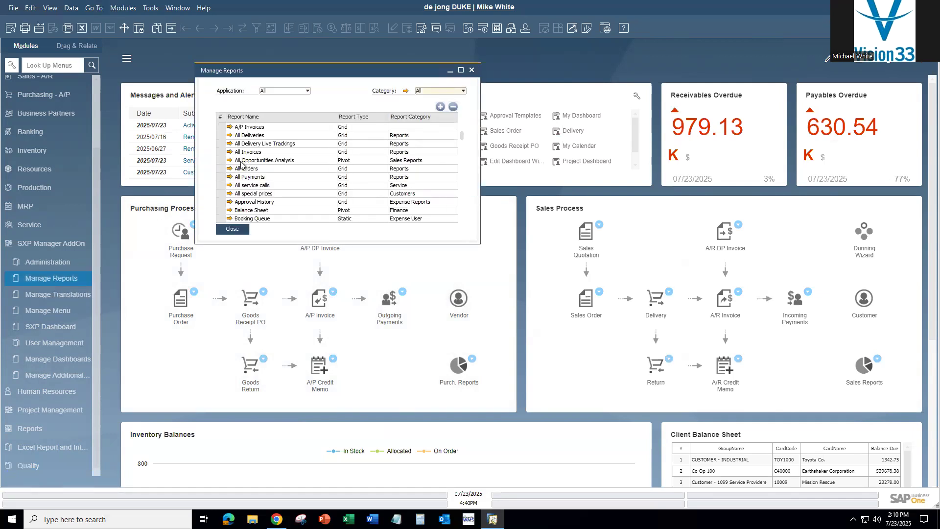
pyautogui.click(308, 92)
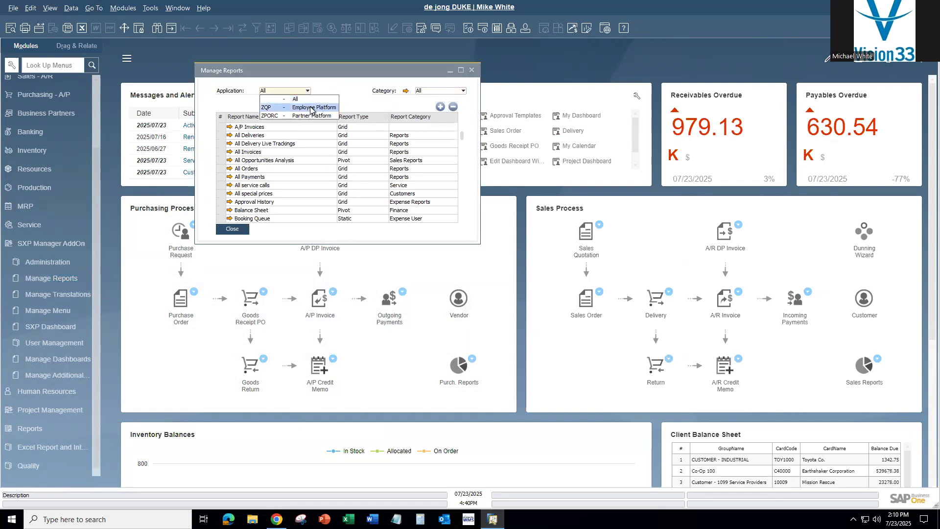
pyautogui.click(311, 108)
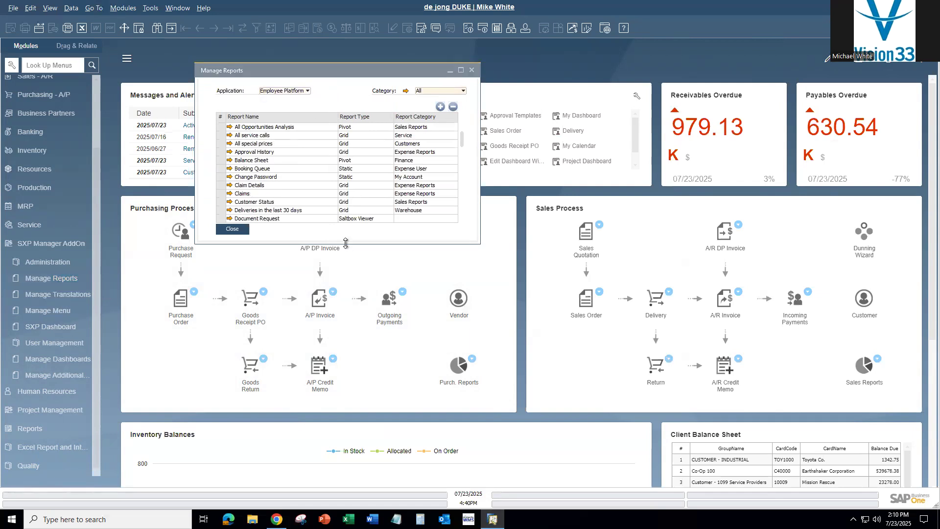
pyautogui.moveTo(340, 312); pyautogui.dragTo(340, 485)
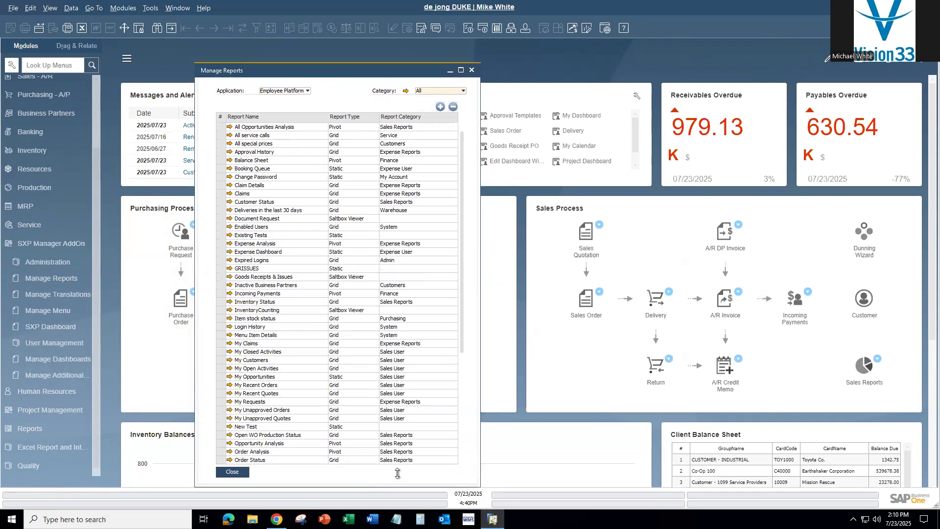
pyautogui.moveTo(480, 351); pyautogui.dragTo(558, 351)
pyautogui.click(542, 91)
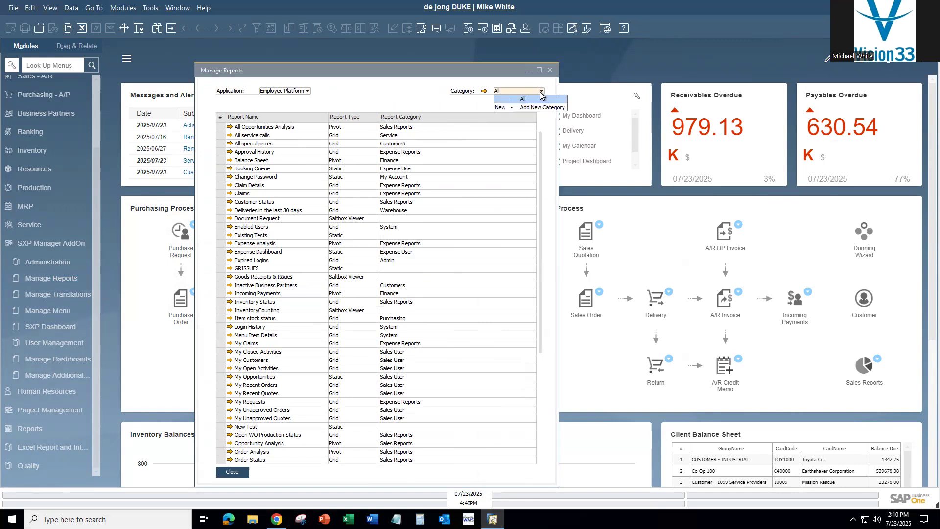
pyautogui.click(541, 93)
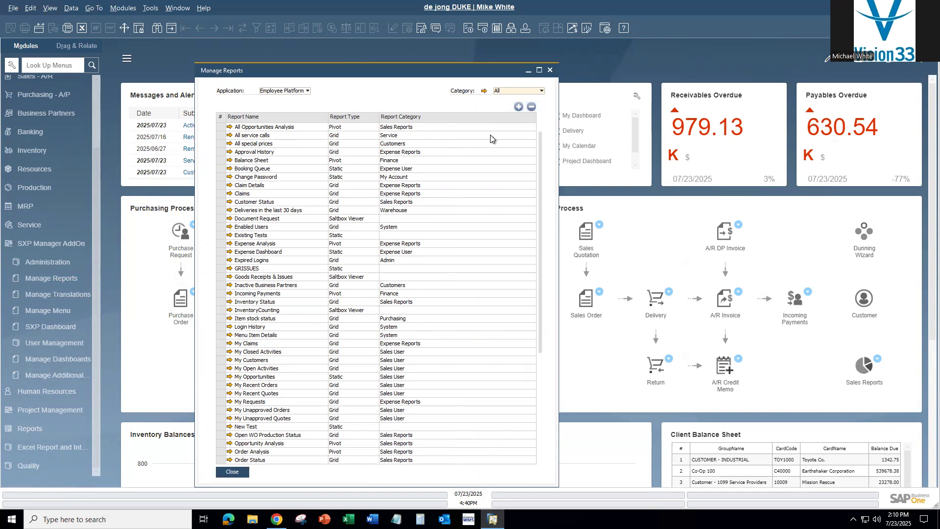
# - Start a new report entry named MW-Sales Pivot in the Sales Reports category with the type Pivot
pyautogui.click(519, 107)
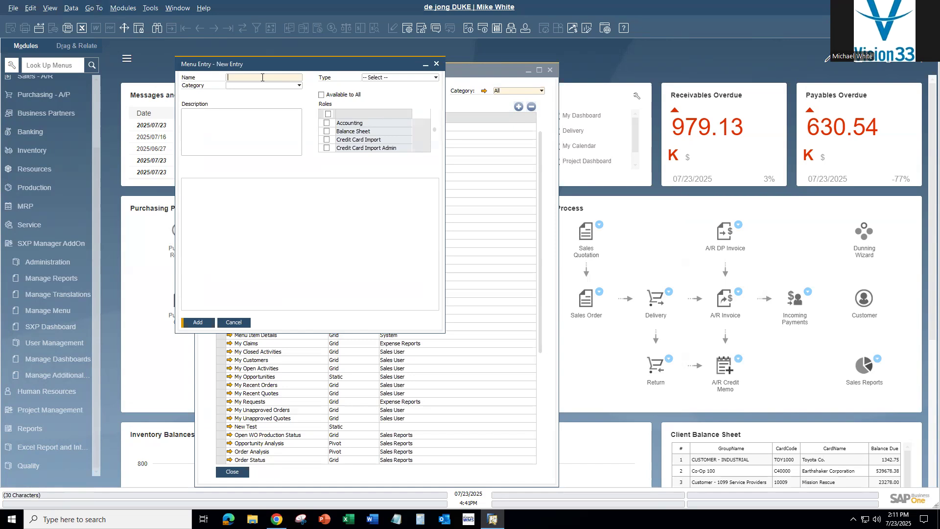
pyautogui.write('MW-Sale')
pyautogui.click(277, 86)
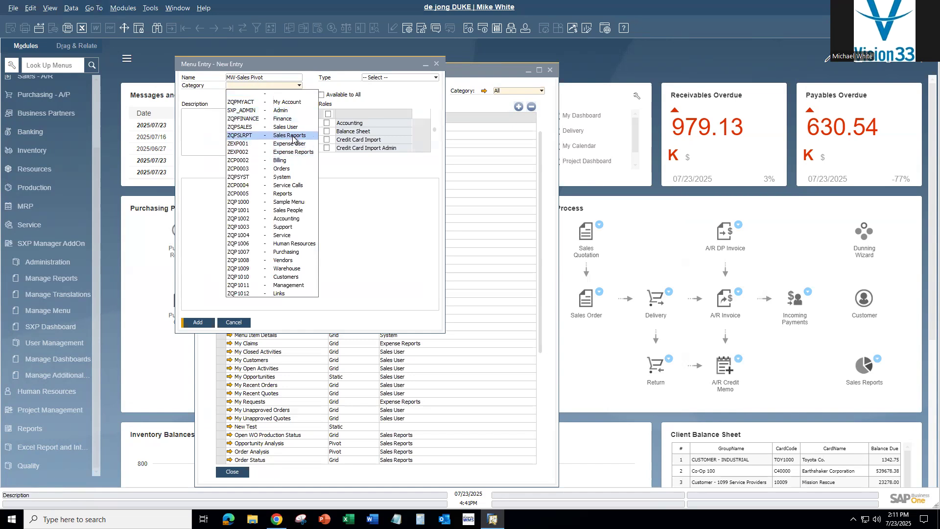
pyautogui.click(293, 137)
pyautogui.click(247, 135)
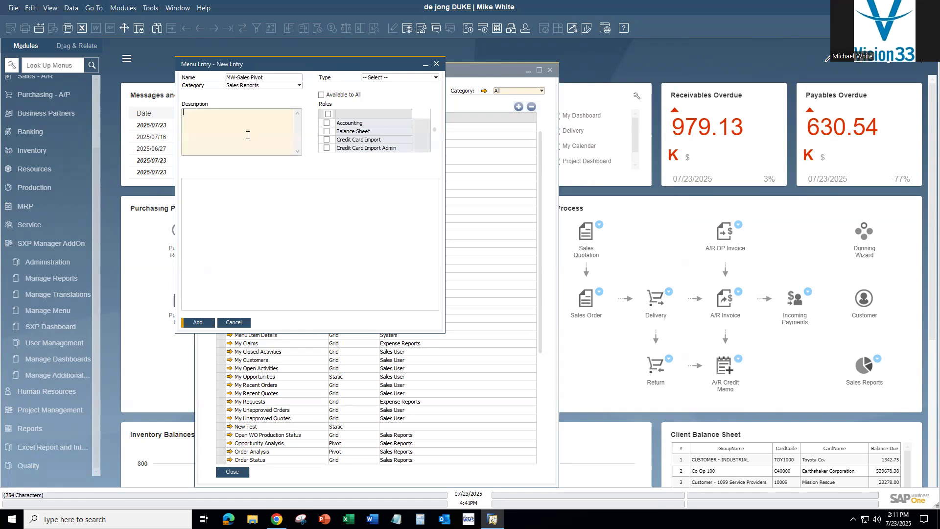
pyautogui.click(418, 78)
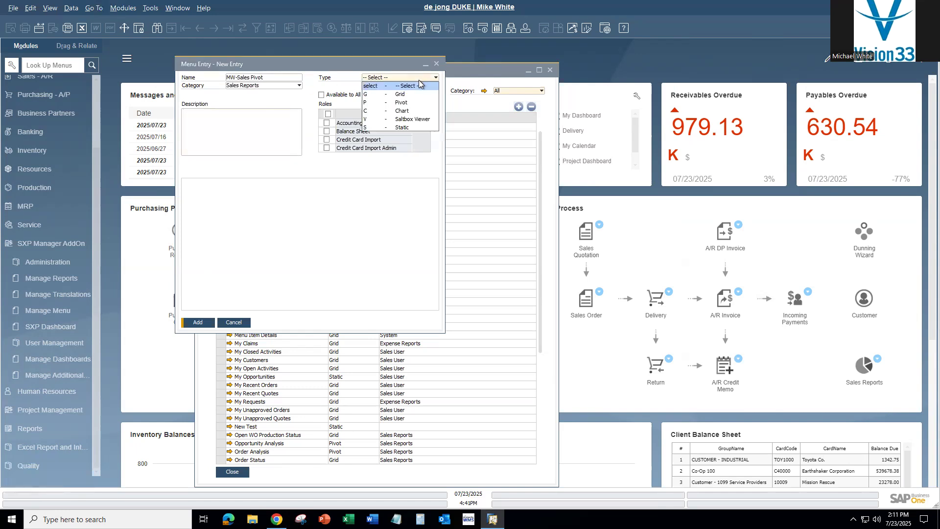
pyautogui.click(413, 102)
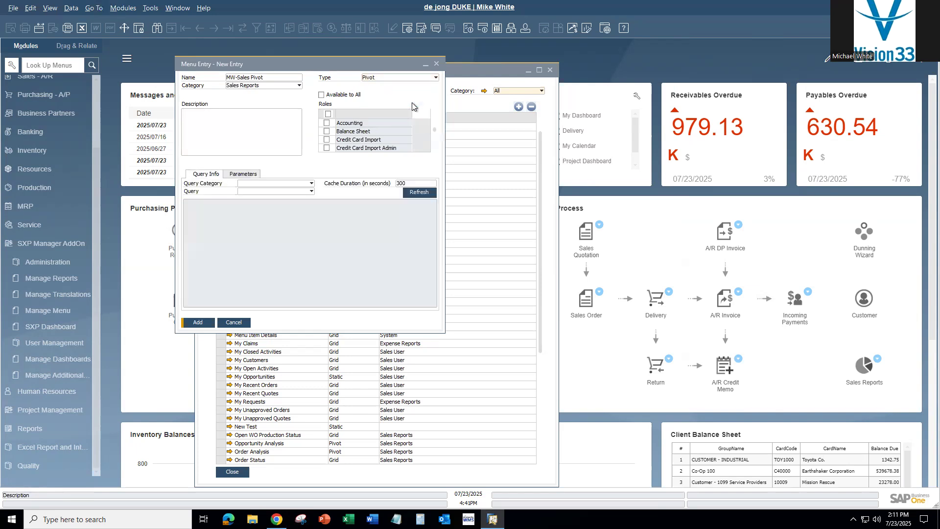
# - Compare the entry's query categories with those in the Query Manager, and set the query category to B1WebAPI_QueryPortal
pyautogui.click(311, 184)
pyautogui.click(311, 185)
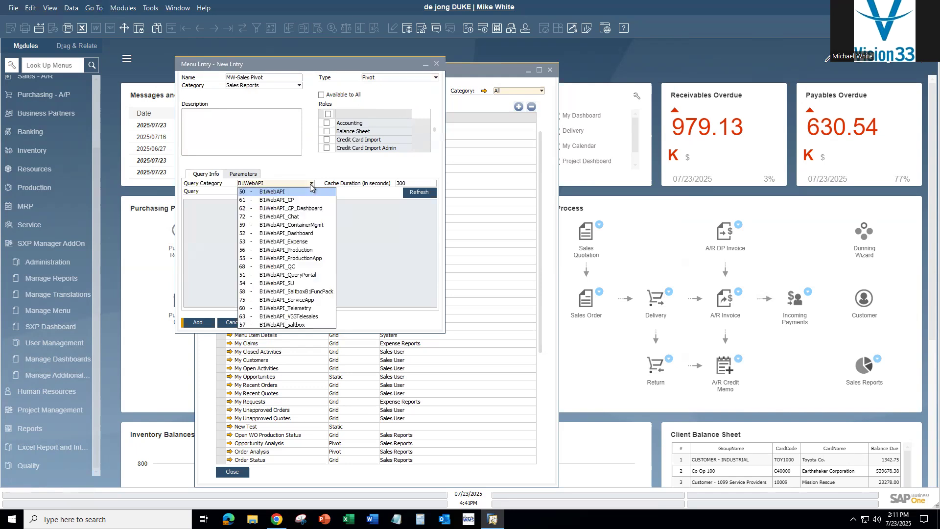
pyautogui.click(422, 30)
pyautogui.moveTo(527, 60); pyautogui.dragTo(695, 75)
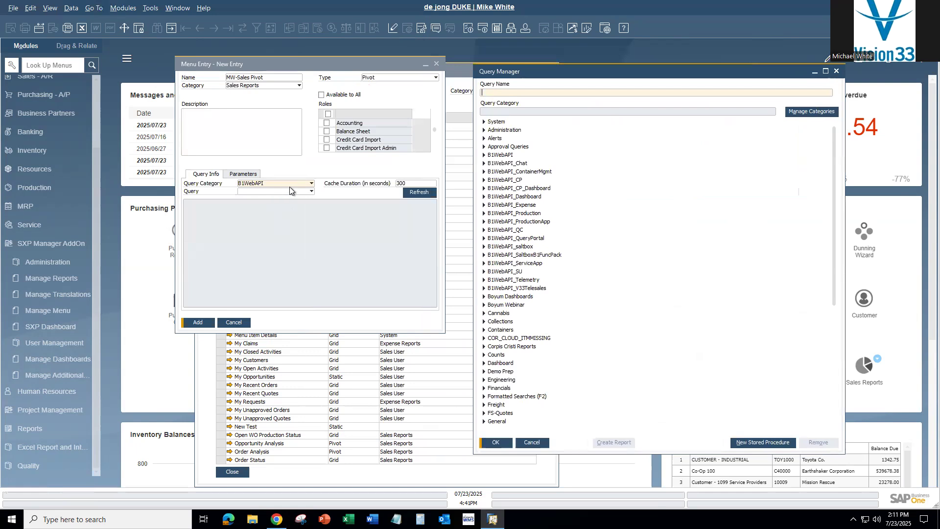
pyautogui.click(310, 183)
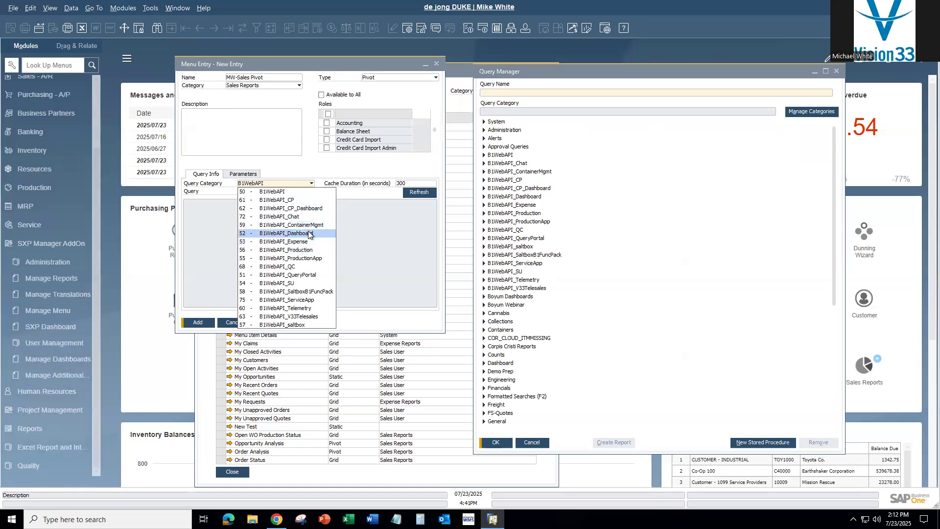
pyautogui.click(314, 276)
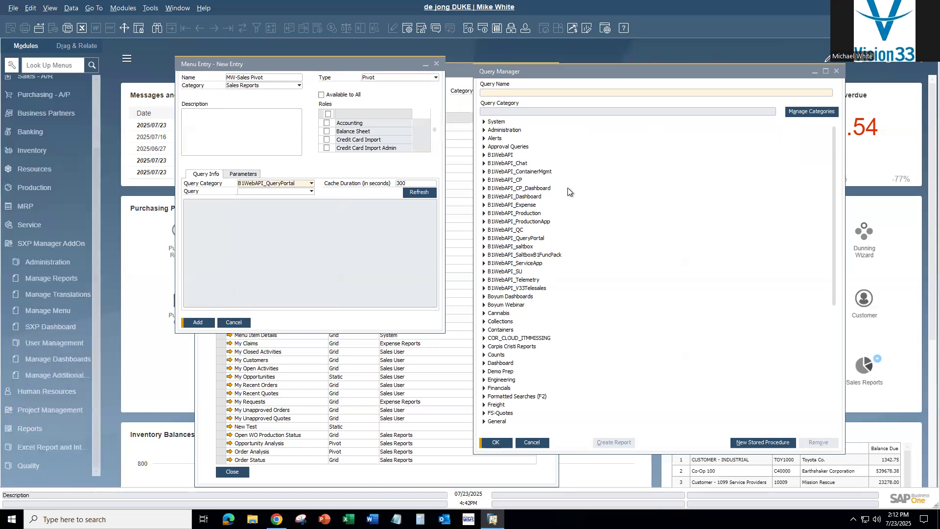
pyautogui.click(836, 71)
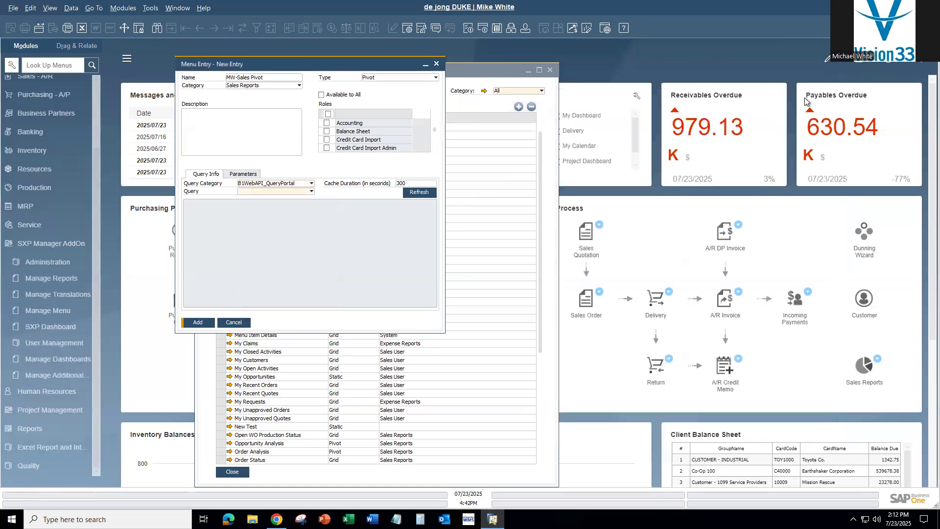
# - Choose MW - All Sales Details as the source query for the new pivot report entry
pyautogui.click(312, 191)
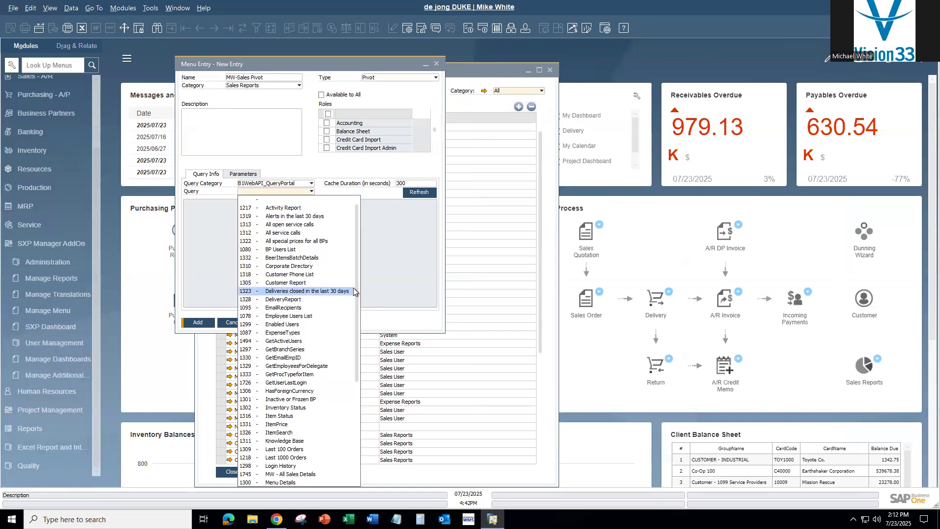
pyautogui.moveTo(356, 289); pyautogui.dragTo(343, 367)
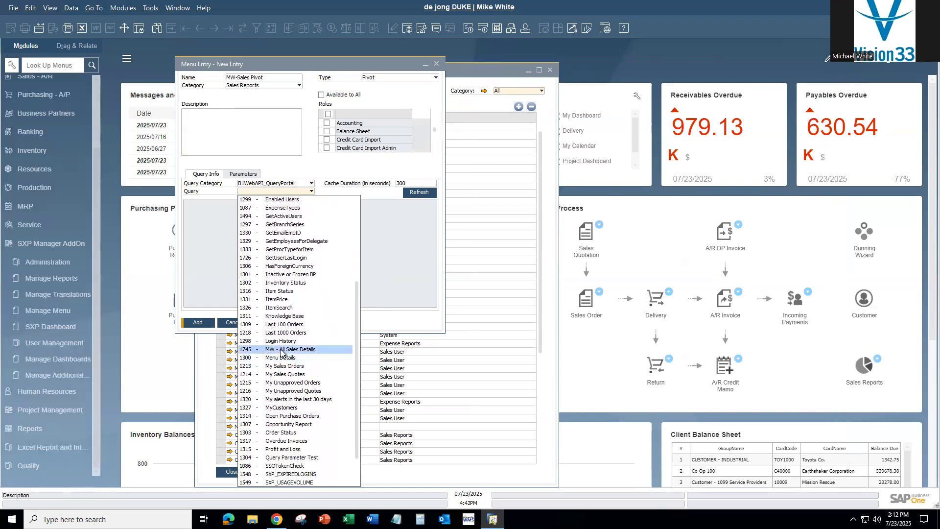
pyautogui.click(286, 349)
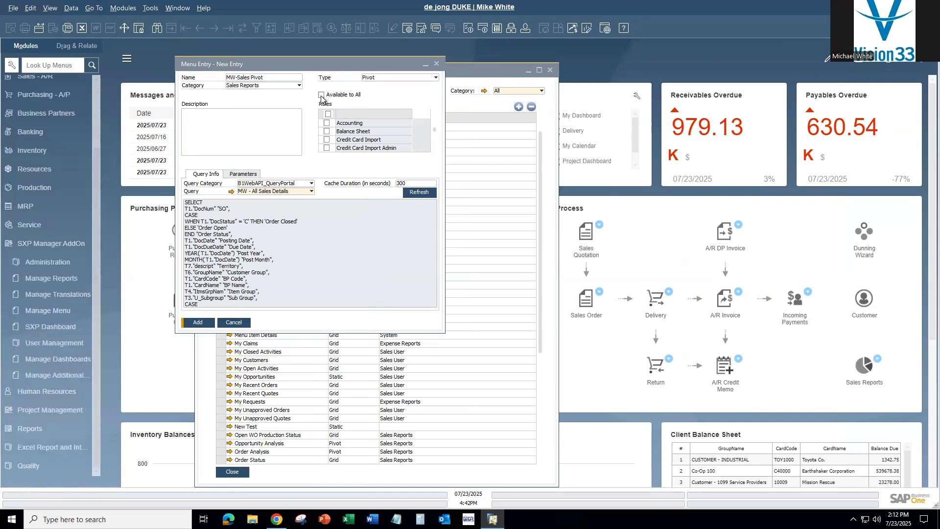
# - Review the available roles, make the pivot report available to all, and add the entry to the report list
pyautogui.scroll(-2, 367, 137)
pyautogui.scroll(-4, 370, 142)
pyautogui.scroll(-6, 369, 142)
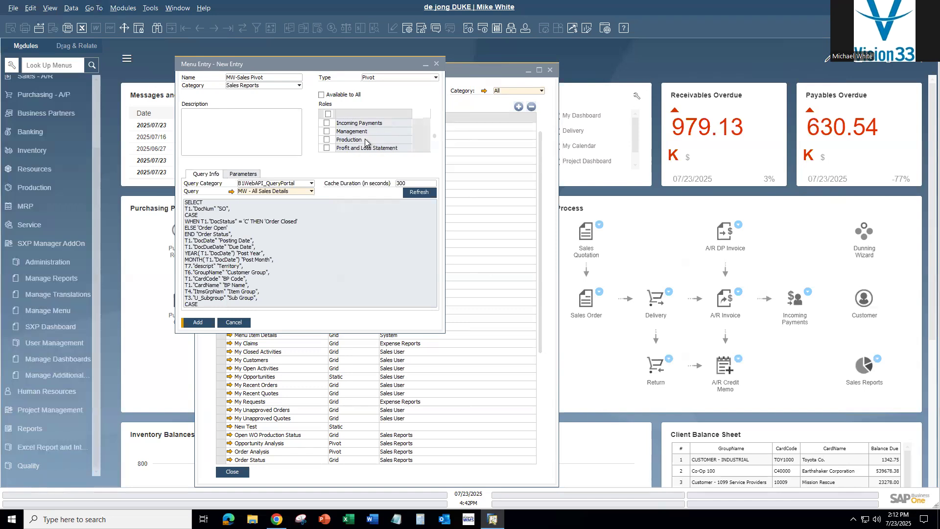
pyautogui.scroll(-4, 365, 142)
pyautogui.scroll(-1, 362, 141)
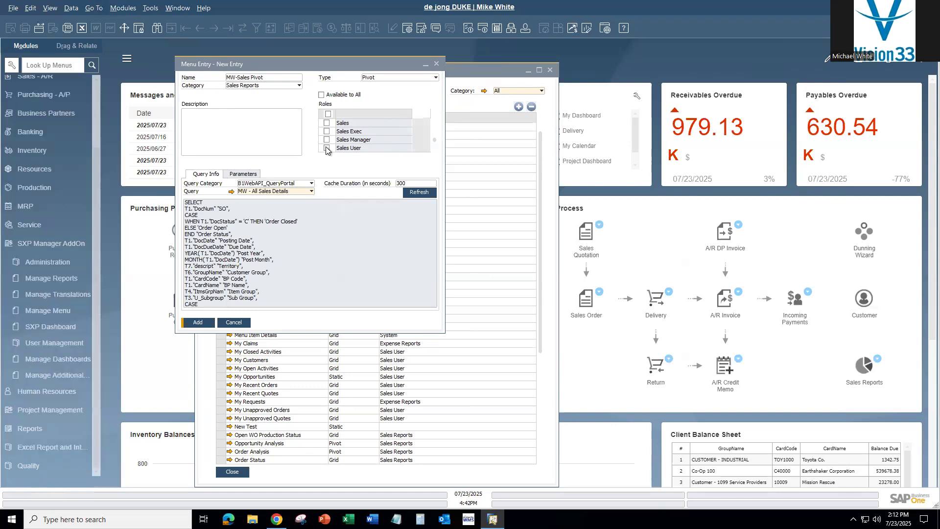
pyautogui.click(322, 95)
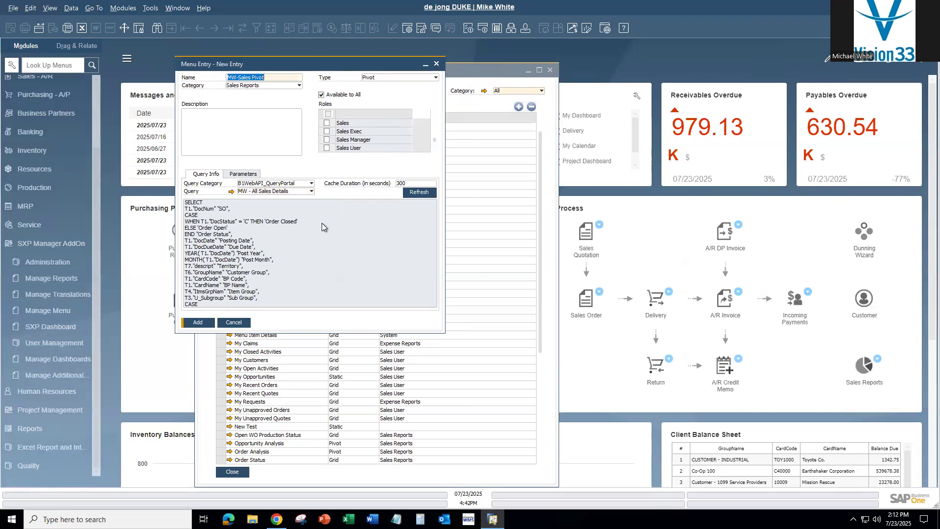
pyautogui.click(201, 324)
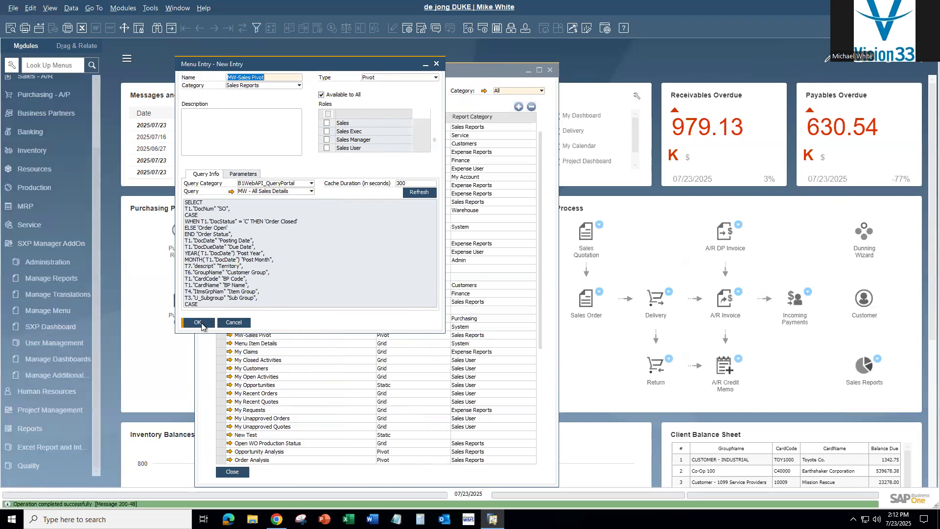
pyautogui.click(198, 323)
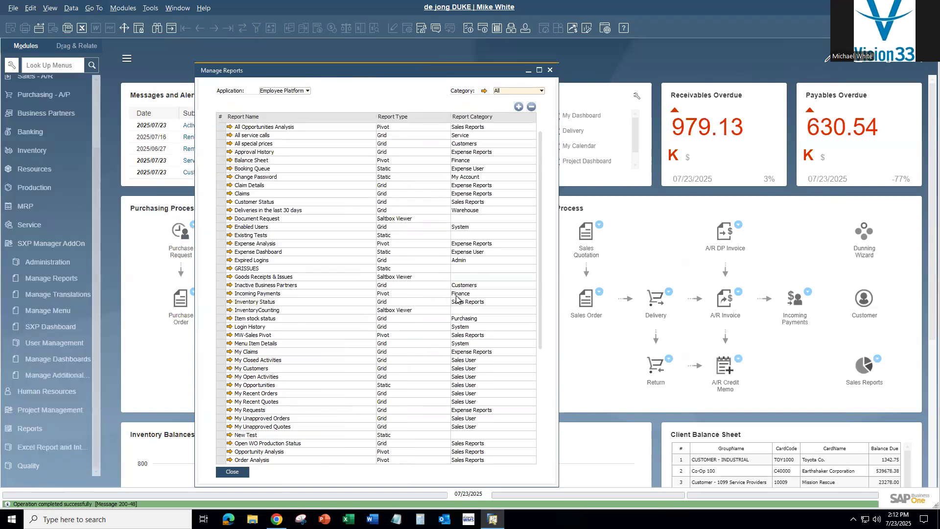
# - Locate the MW-Sales Pivot report in the Employee Platform report list and close the list
pyautogui.moveTo(542, 245); pyautogui.dragTo(549, 313)
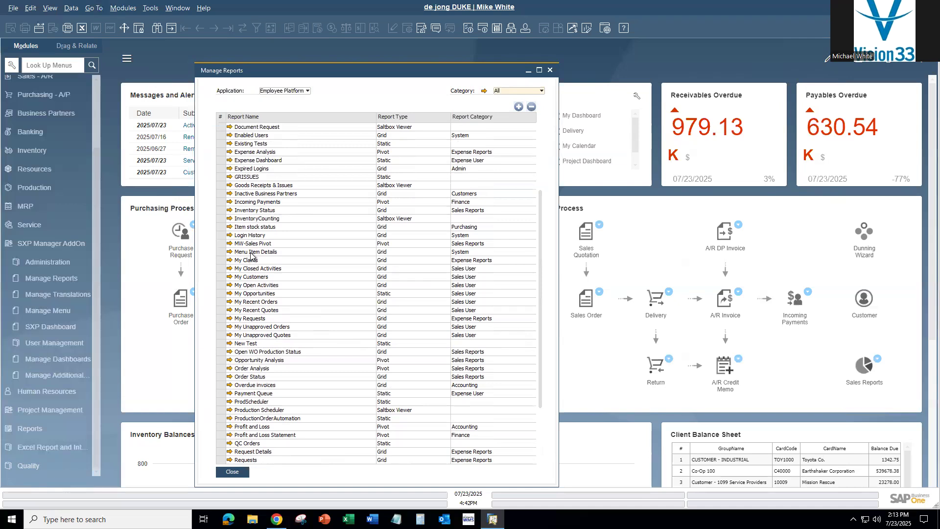
pyautogui.click(223, 243)
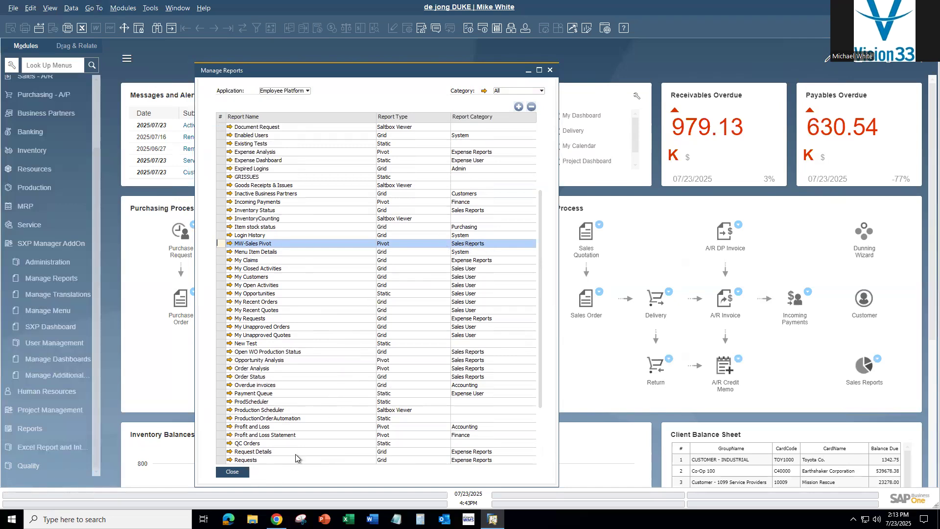
pyautogui.click(549, 72)
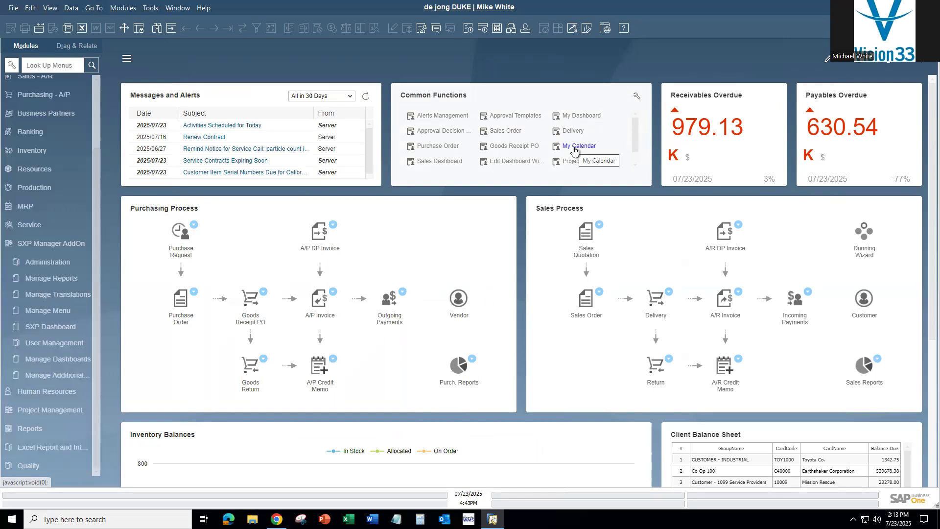
# - Open the menu management for the Employee Platform's Employee Portal Web menu and enlarge the window to show more entries
pyautogui.click(50, 313)
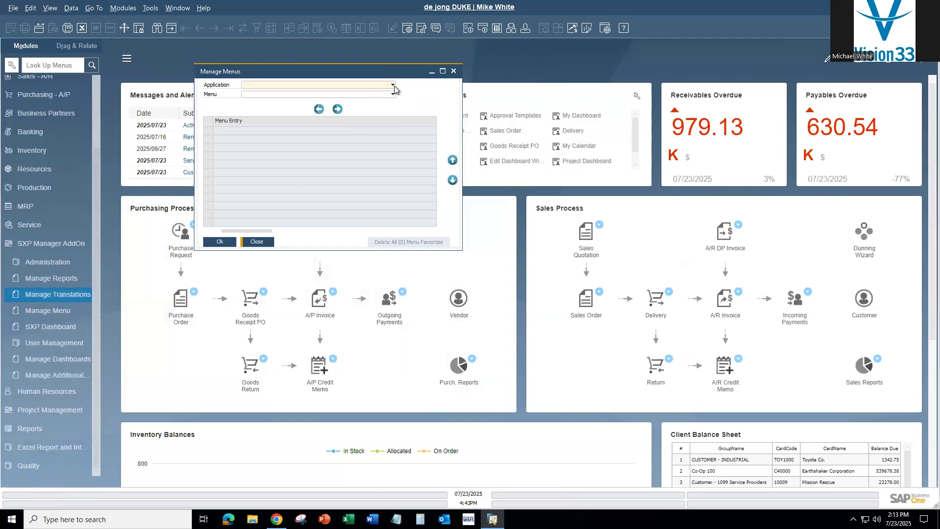
pyautogui.click(394, 86)
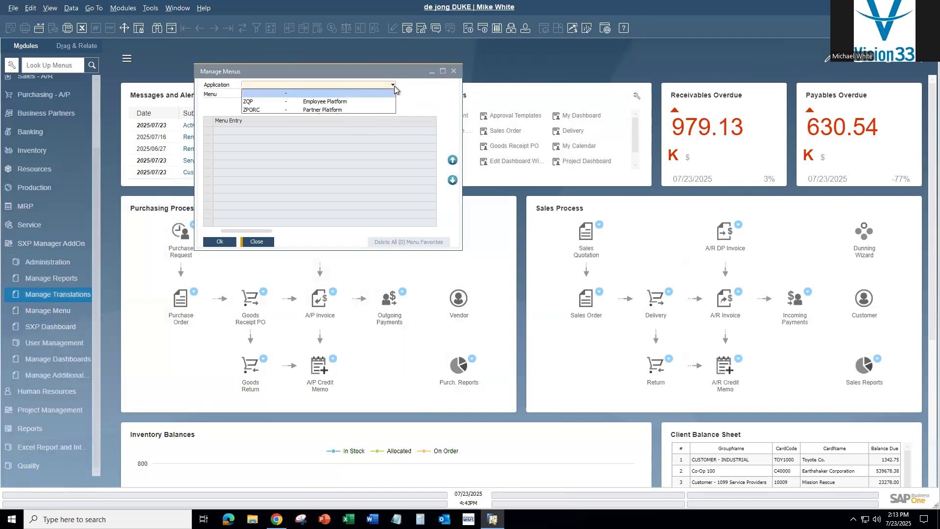
pyautogui.click(346, 100)
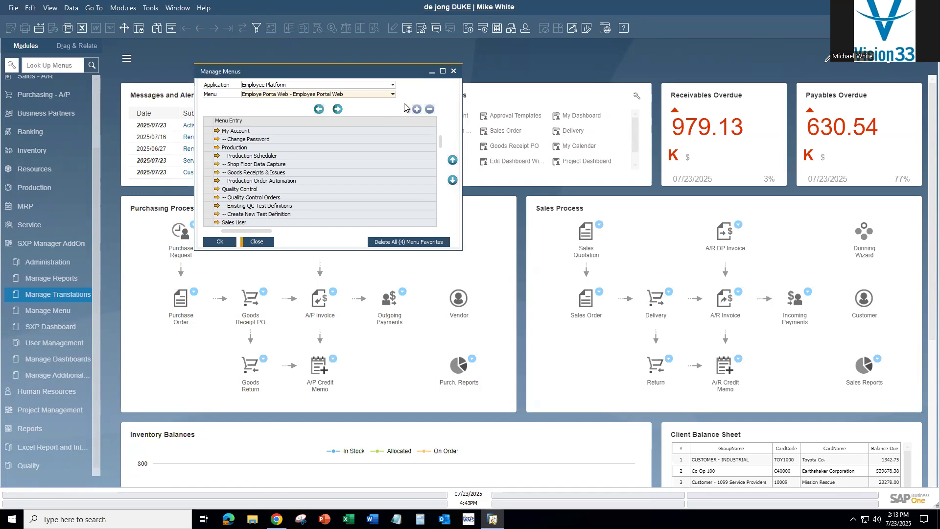
pyautogui.moveTo(341, 250); pyautogui.dragTo(332, 482)
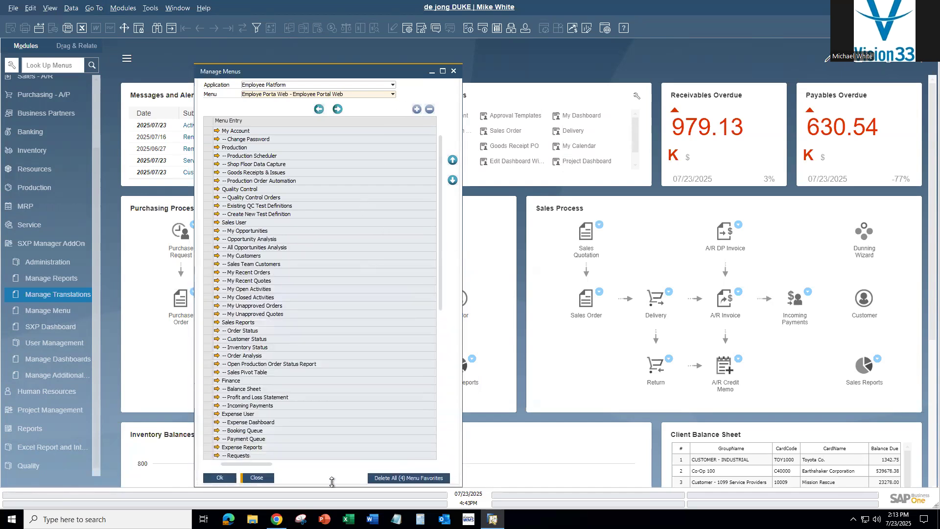
# - Create a new menu entry named "All Sales History for all Orders"
pyautogui.click(417, 109)
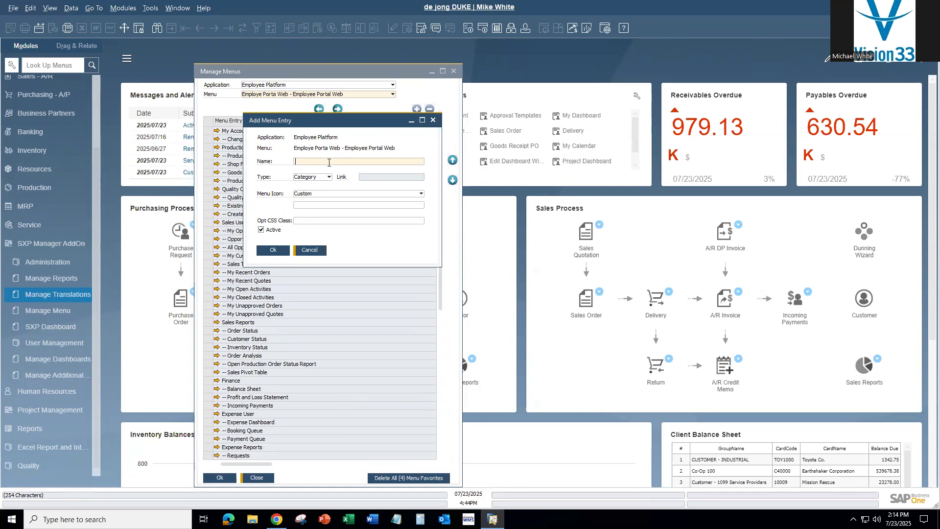
pyautogui.write('A')
pyautogui.write('ll Sale')
pyautogui.write('s History')
pyautogui.write('for ')
pyautogui.write('as')
pyautogui.write('Orders')
pyautogui.moveTo(366, 162); pyautogui.dragTo(279, 161)
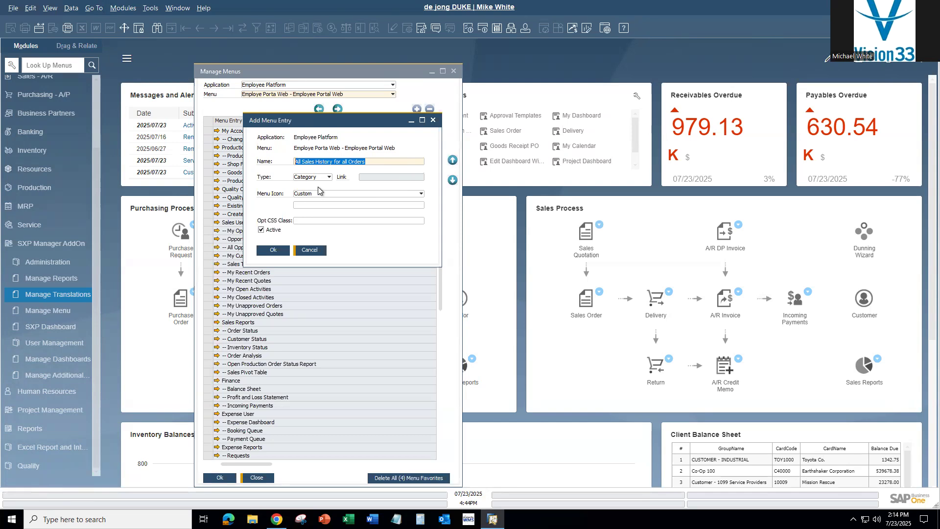
# - Set the new menu entry's type to Pivot and link it to the MW-Sales Pivot report
pyautogui.click(330, 177)
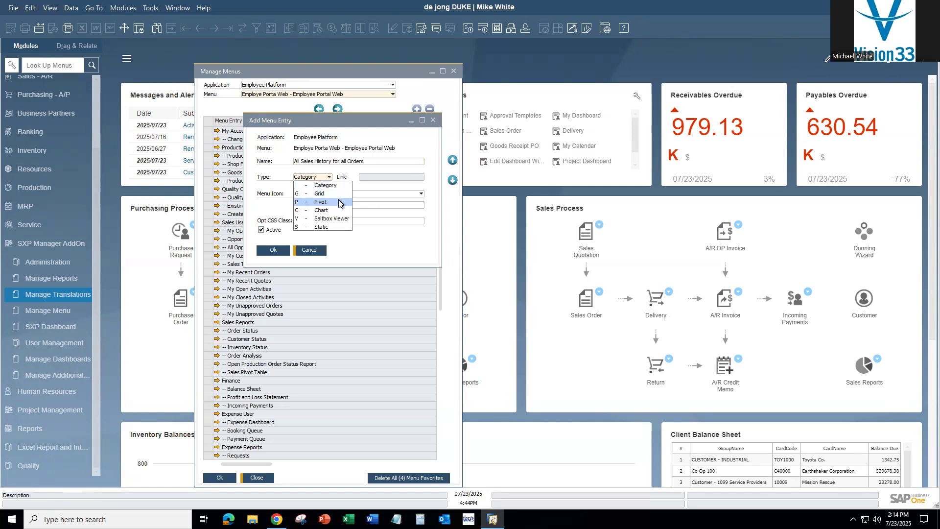
pyautogui.click(339, 202)
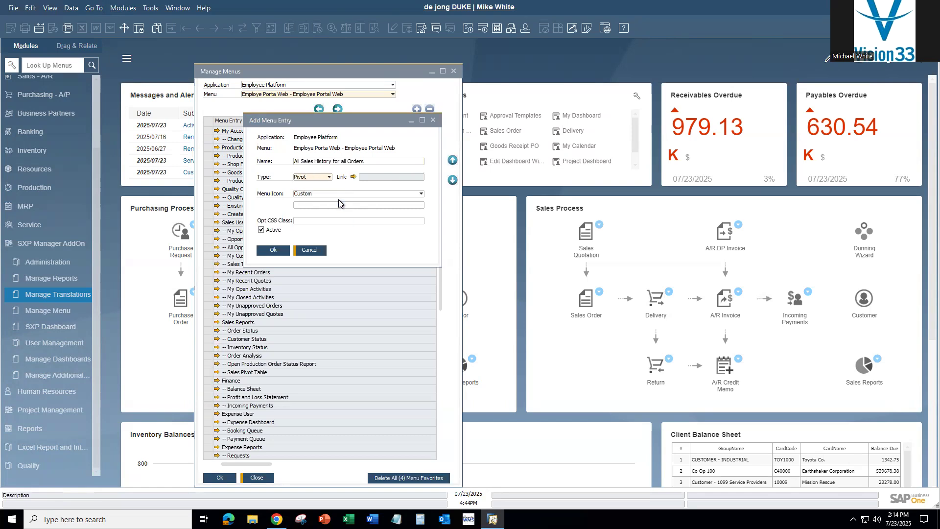
pyautogui.click(354, 177)
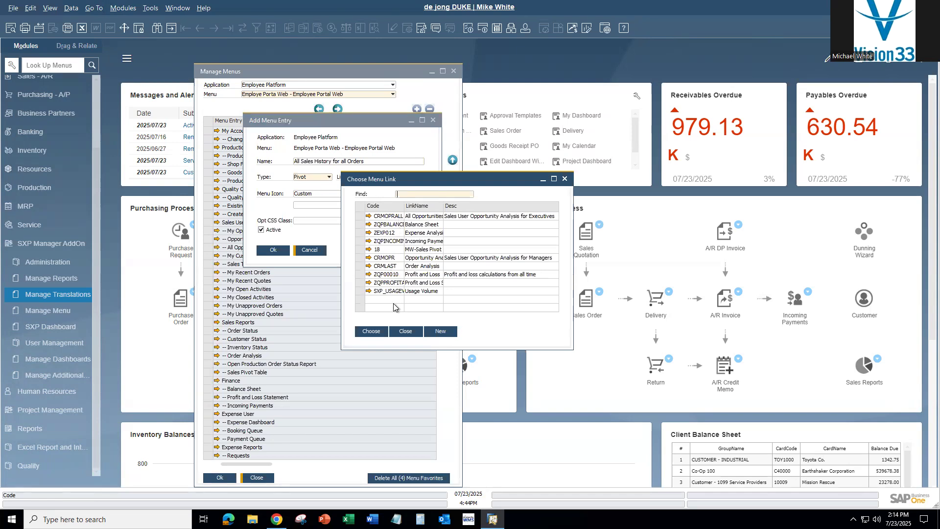
pyautogui.click(360, 249)
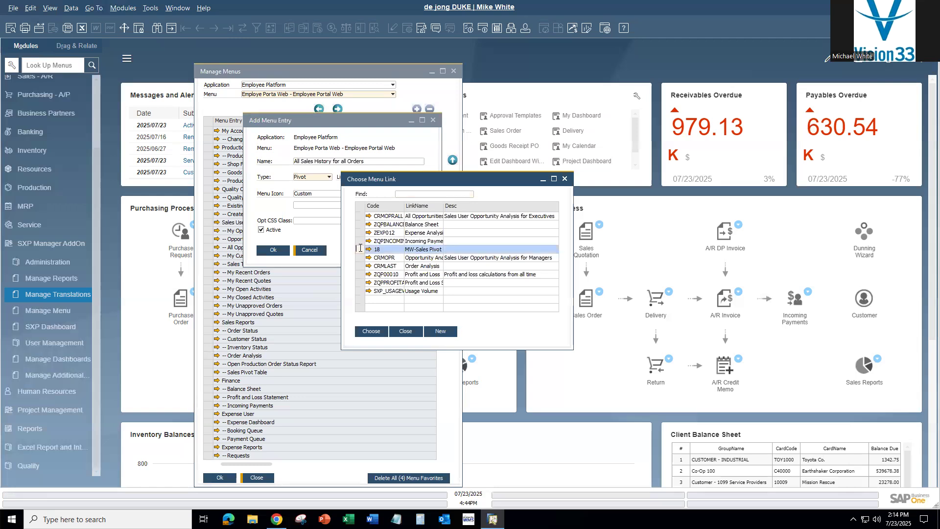
pyautogui.moveTo(443, 208); pyautogui.dragTo(496, 210)
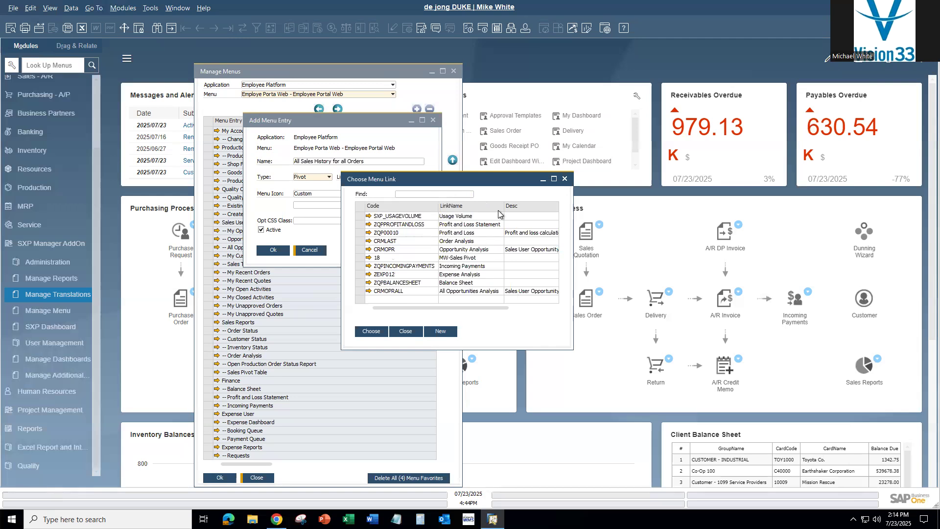
pyautogui.click(362, 258)
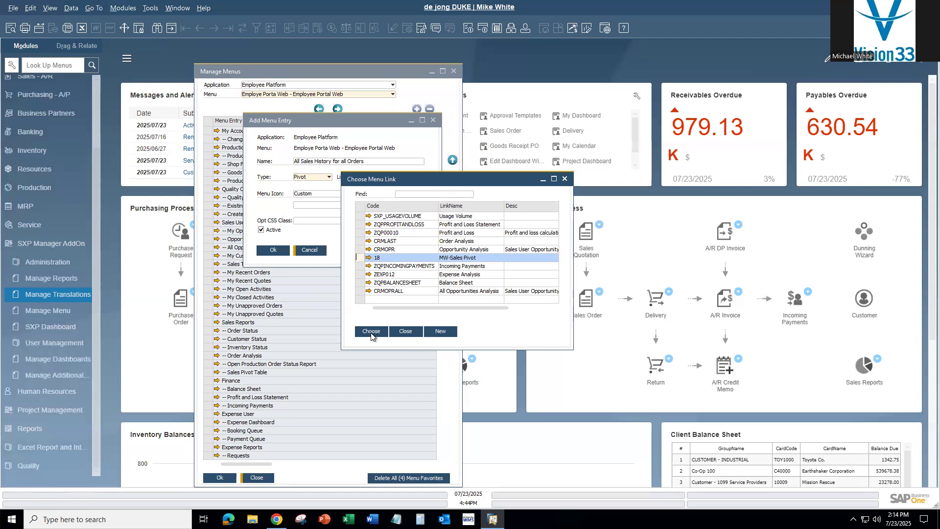
pyautogui.click(372, 333)
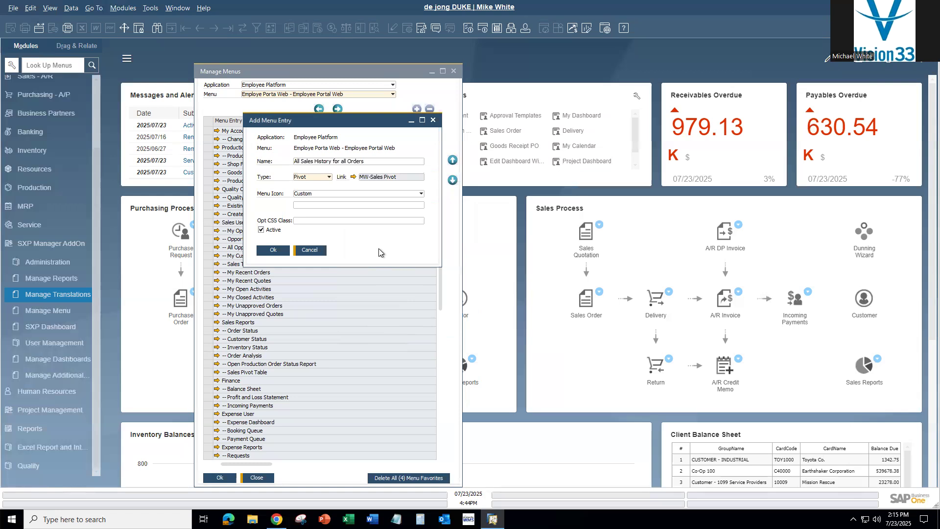
# - Review the available menu icons, keep the icon set to Custom, and add the entry to the menu
pyautogui.click(354, 221)
pyautogui.click(421, 194)
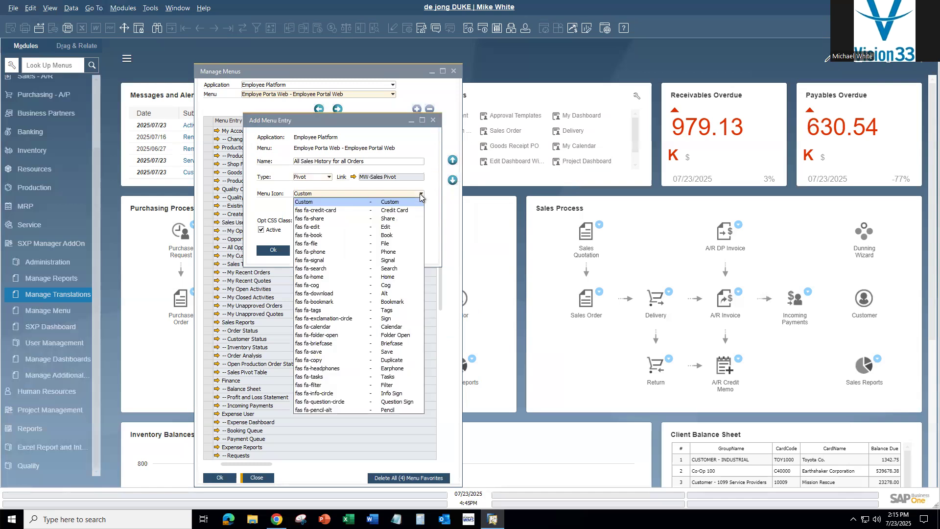
pyautogui.click(430, 194)
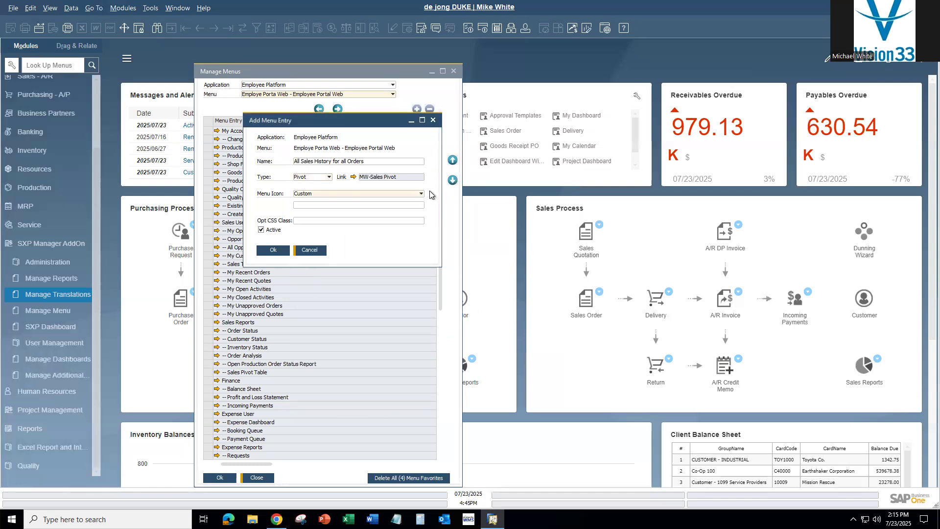
pyautogui.click(273, 251)
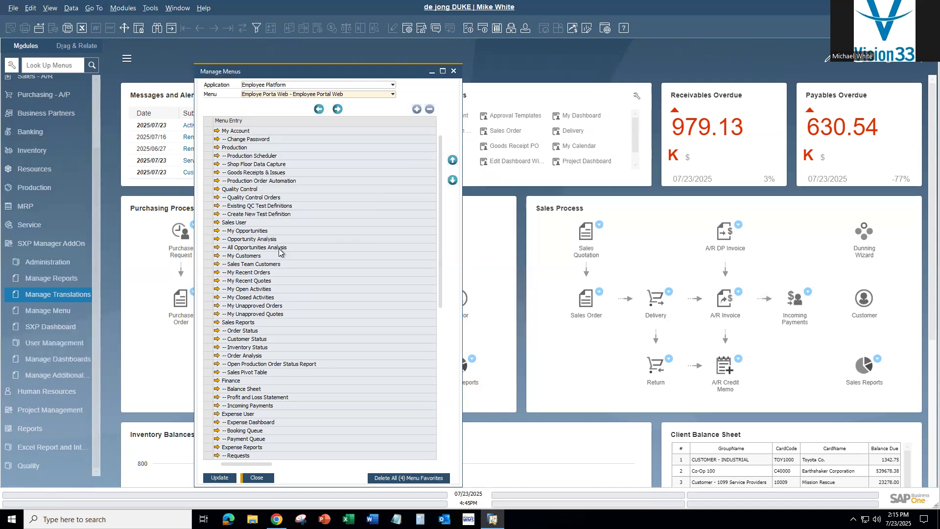
# - Move the All Sales History for all Orders entry up the menu to directly below Sales Pivot Table
pyautogui.moveTo(441, 292); pyautogui.dragTo(432, 474)
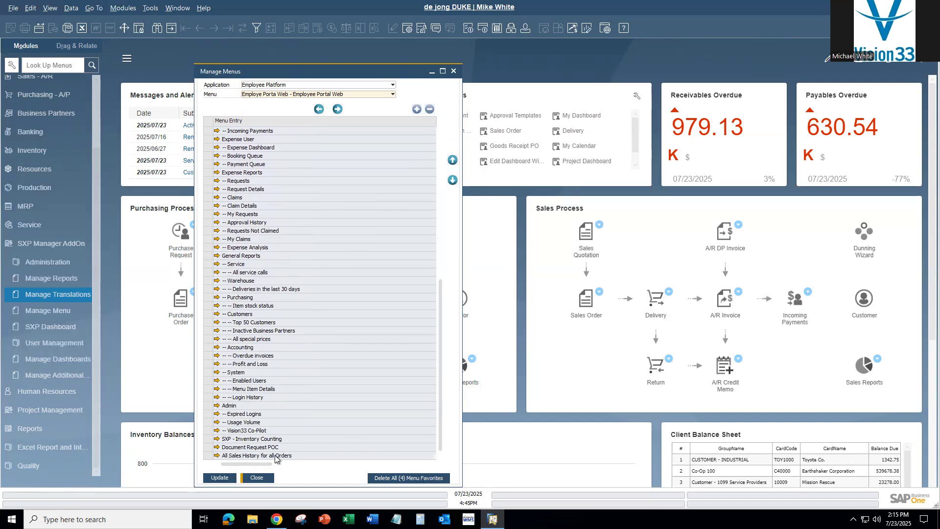
pyautogui.click(211, 457)
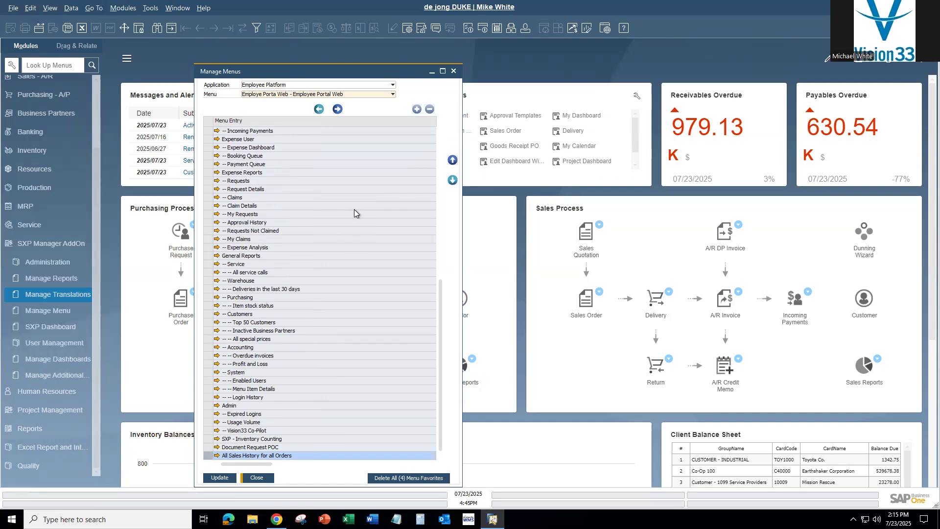
pyautogui.click(453, 161)
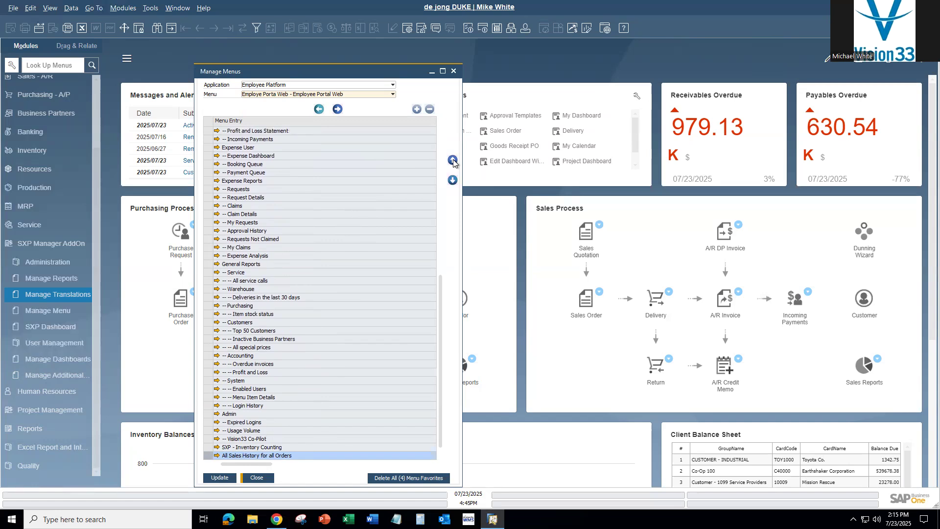
pyautogui.click(453, 160)
pyautogui.click(452, 160)
pyautogui.click(453, 161)
pyautogui.click(452, 161)
pyautogui.click(453, 160)
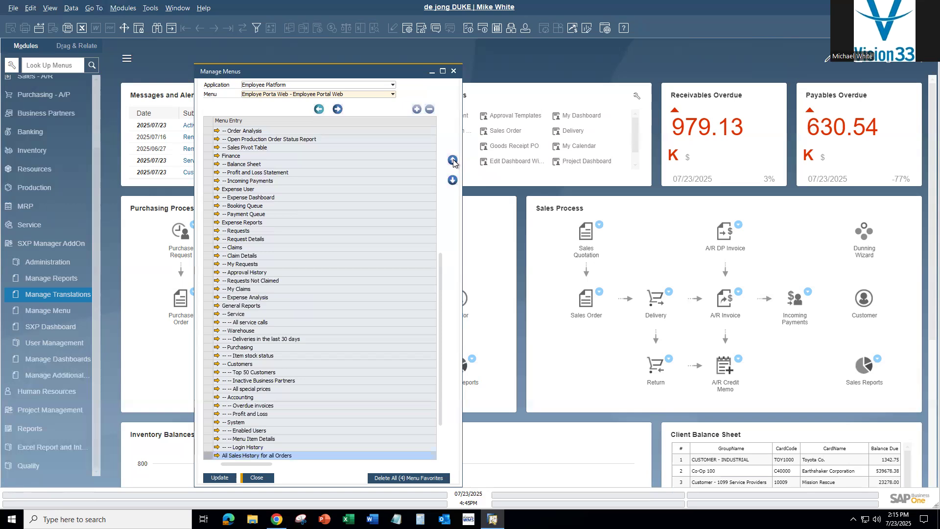
pyautogui.click(453, 161)
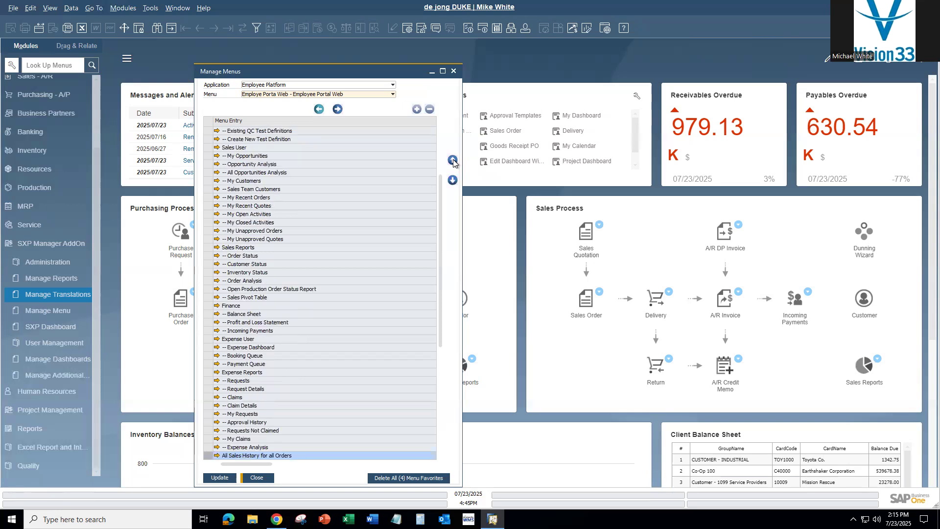
pyautogui.click(452, 161)
pyautogui.click(452, 160)
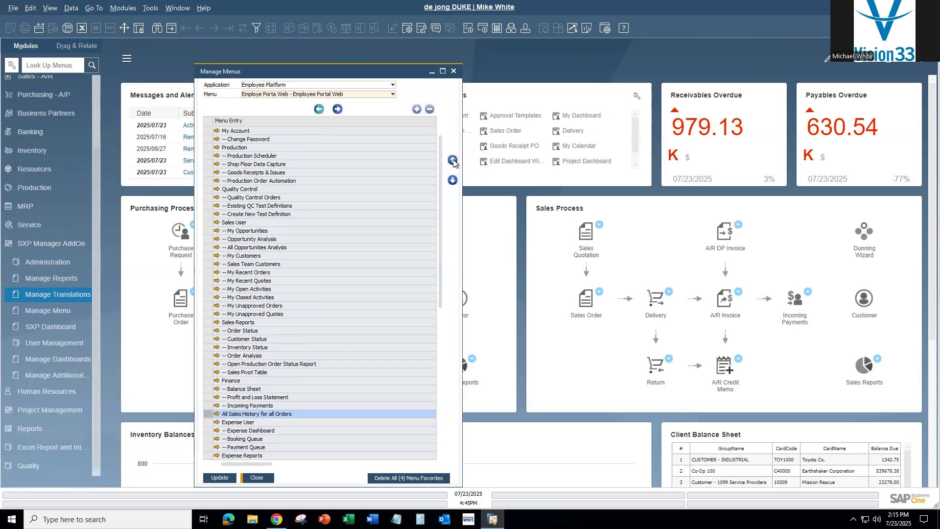
pyautogui.click(453, 161)
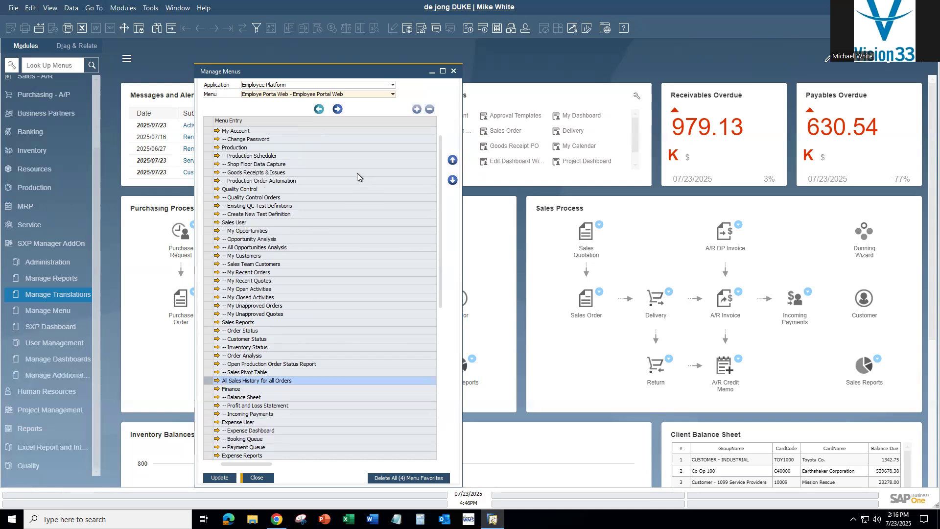
# - Indent All Sales History for all Orders as a sub-entry of Sales Reports and save the menu
pyautogui.click(338, 109)
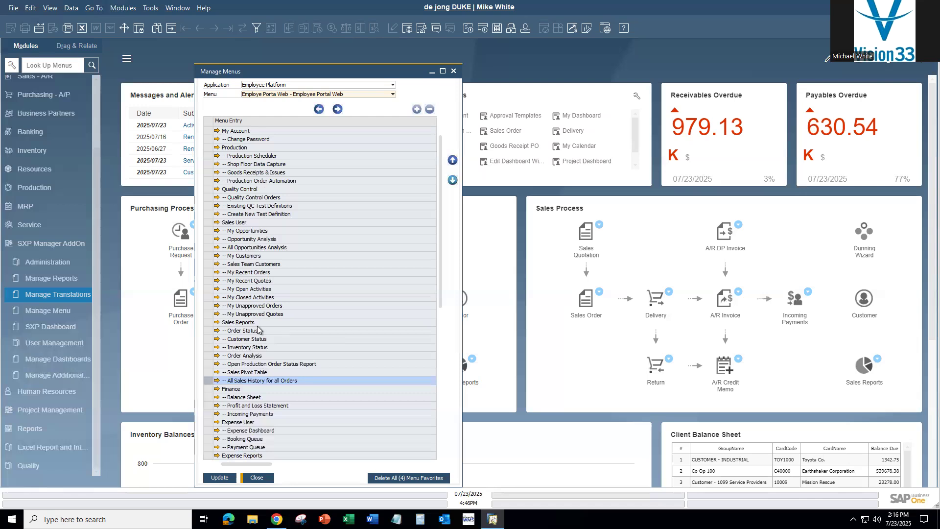
pyautogui.click(220, 478)
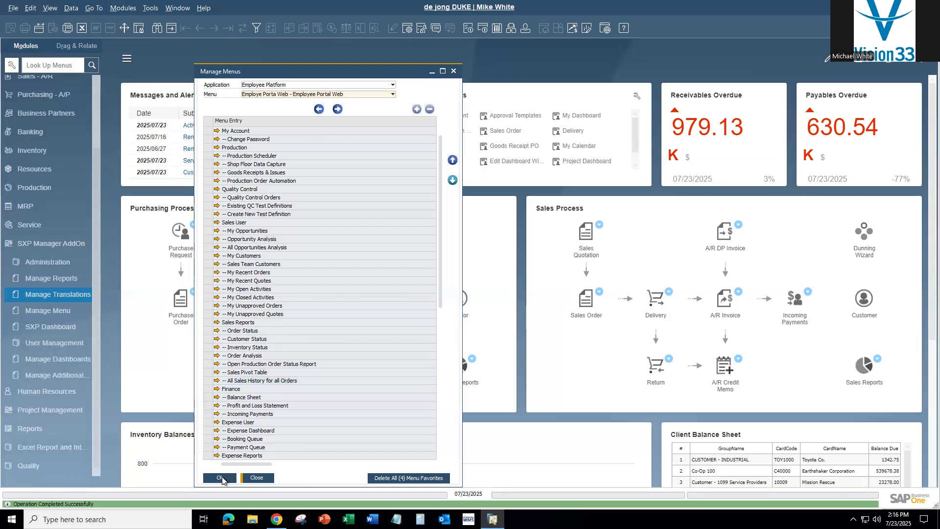
pyautogui.click(220, 478)
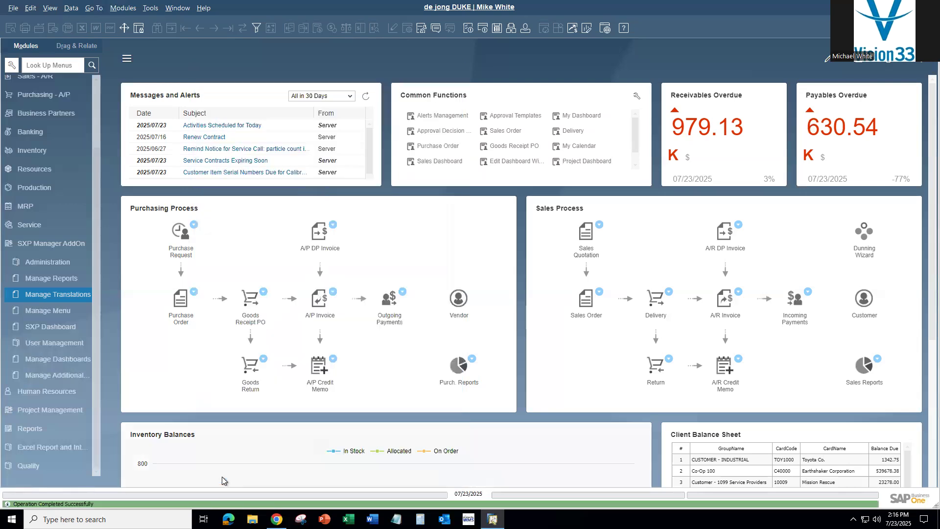
pyautogui.click(42, 243)
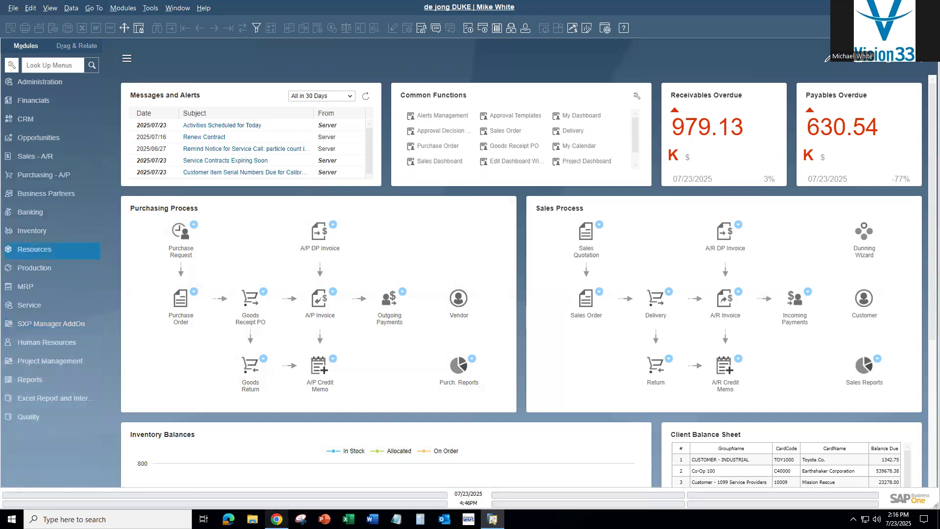
# - Switch to Chrome, sign out of the SXP Employee Platform, and sign back in through the SXP.Employee Portal tile
pyautogui.click(276, 519)
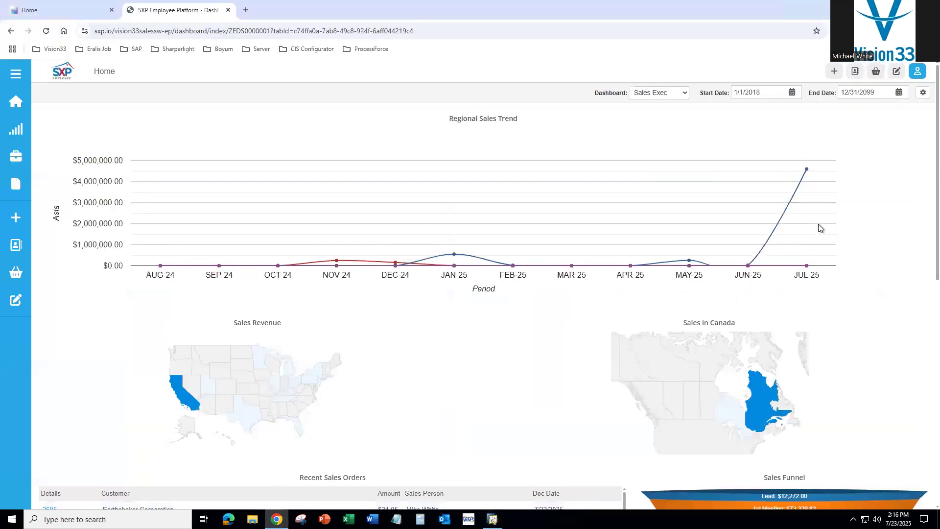
pyautogui.click(918, 71)
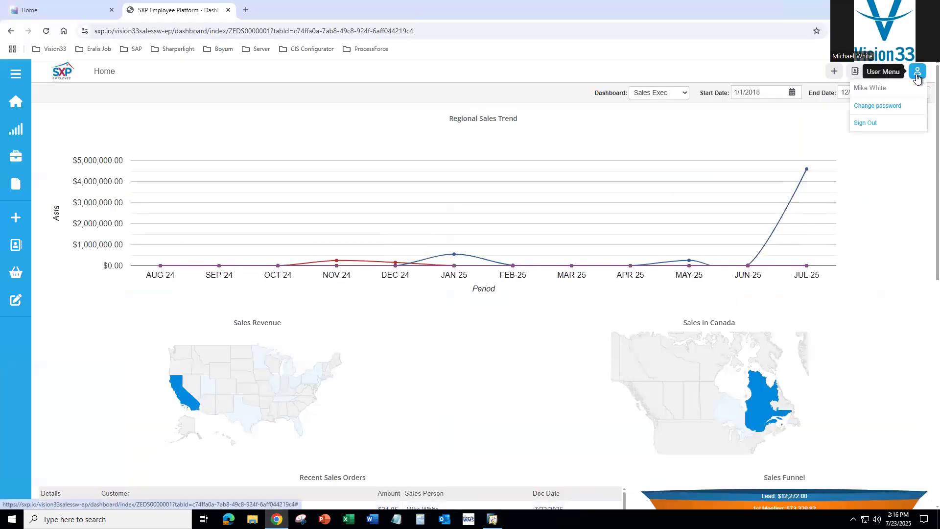
pyautogui.click(867, 122)
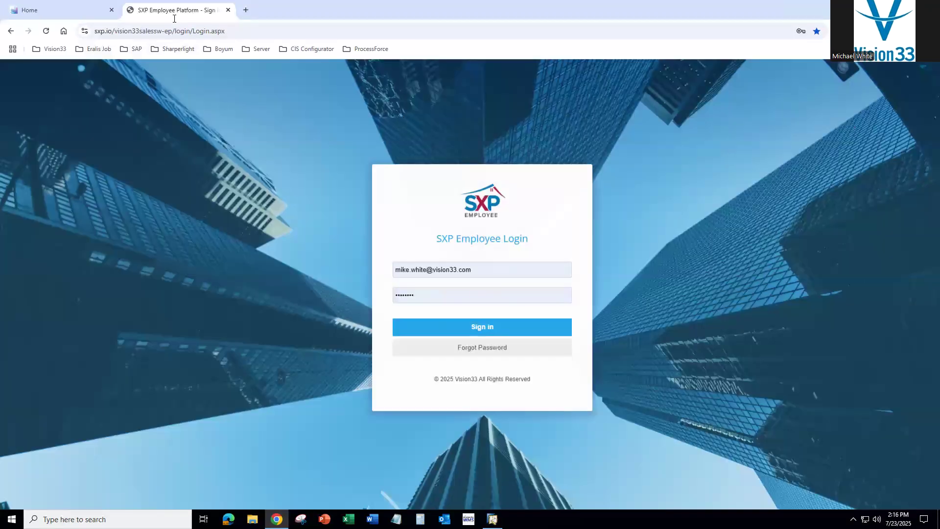
pyautogui.click(228, 10)
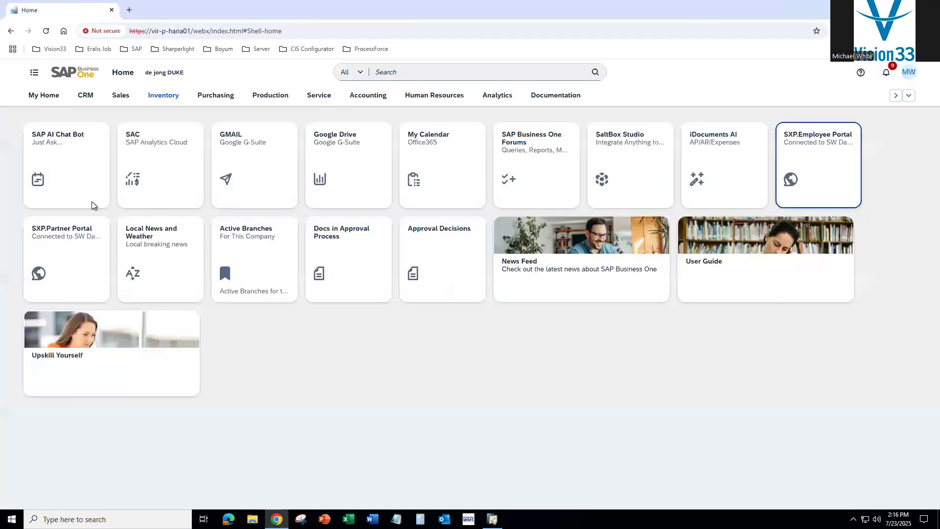
pyautogui.click(818, 173)
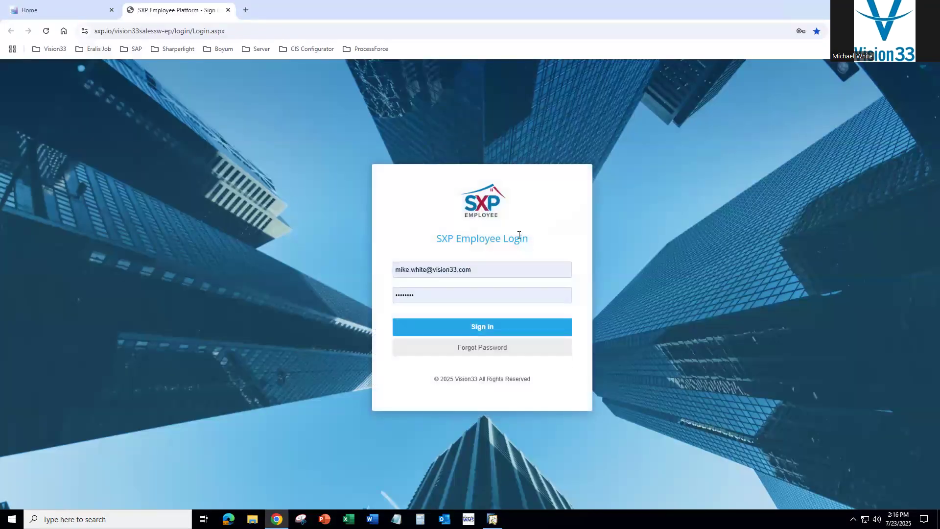
pyautogui.click(485, 331)
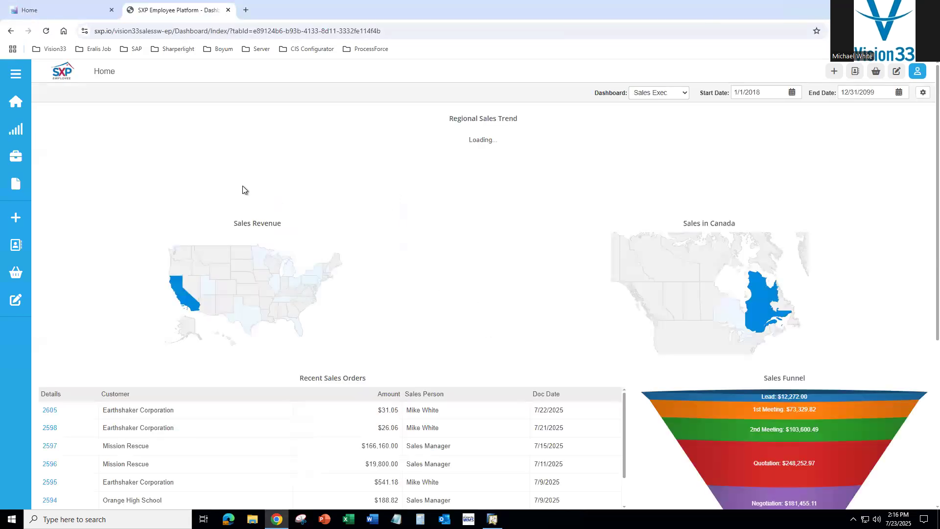
# - Open the All Sales History for all Orders report under Sales Reports in the main menu
pyautogui.click(18, 74)
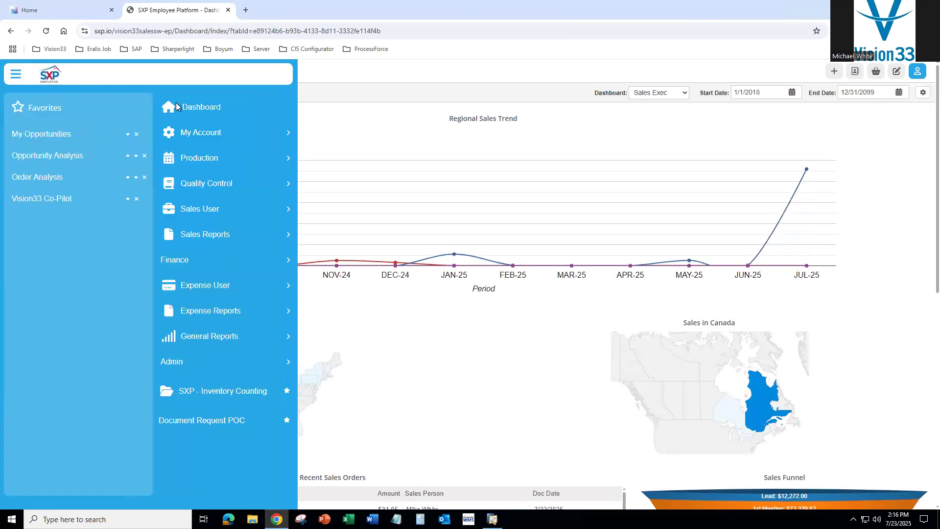
pyautogui.click(269, 239)
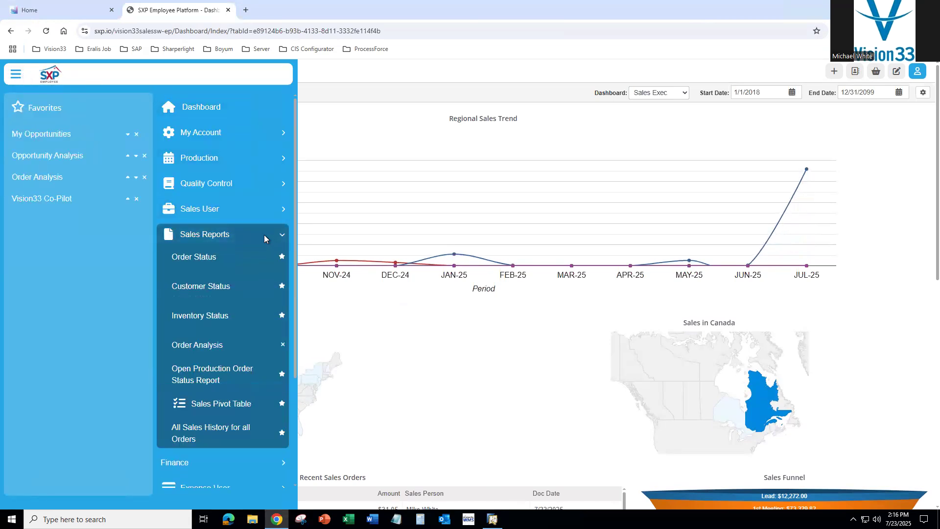
pyautogui.click(208, 429)
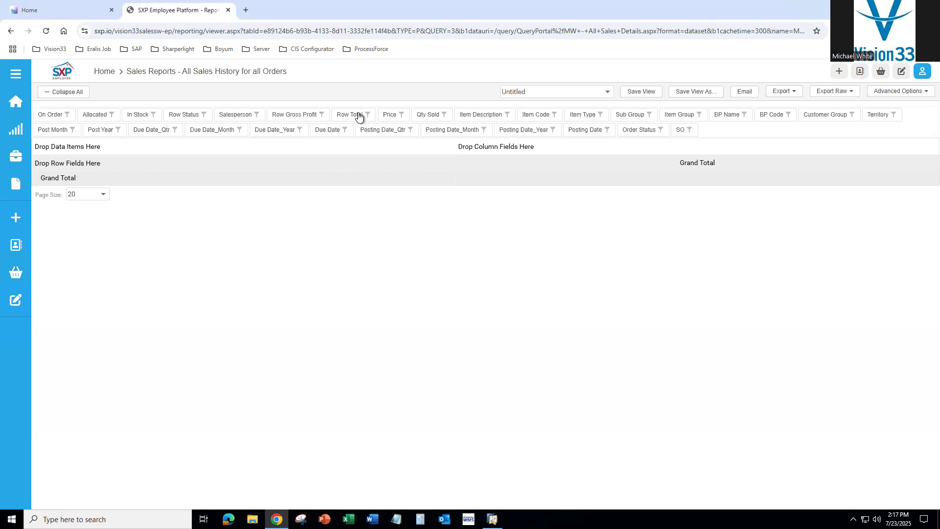
# - Place Row Total and Row Gross Profit as pivot data items and Salesperson as the row field, and take Row Total back out
pyautogui.moveTo(359, 116); pyautogui.dragTo(216, 152)
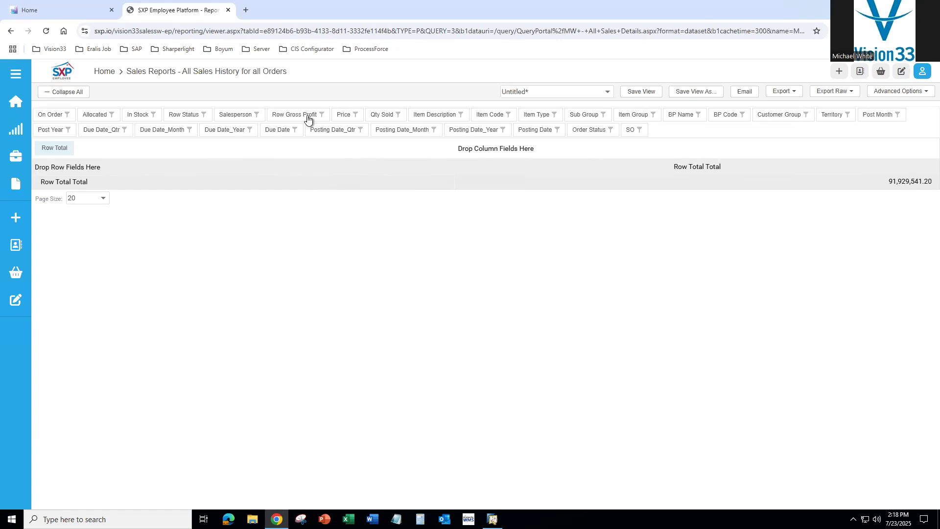
pyautogui.moveTo(307, 117); pyautogui.dragTo(146, 149)
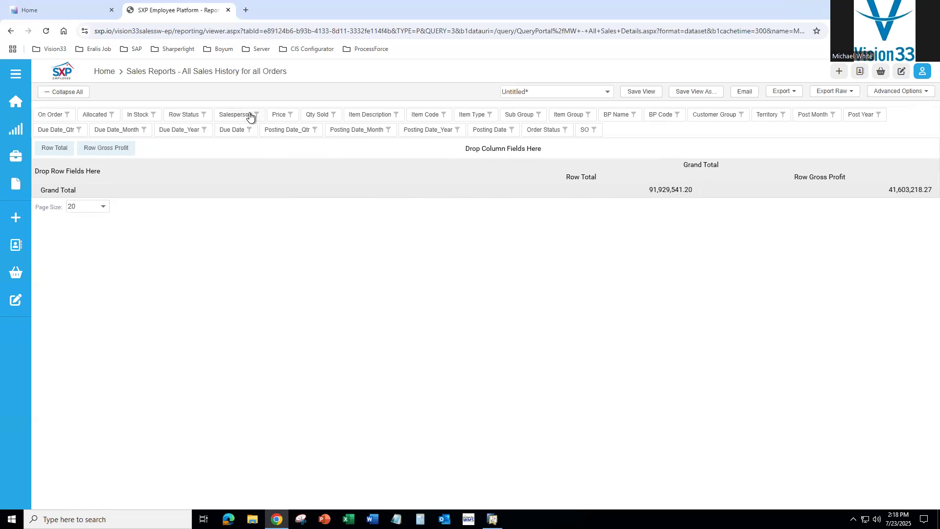
pyautogui.moveTo(249, 116); pyautogui.dragTo(138, 177)
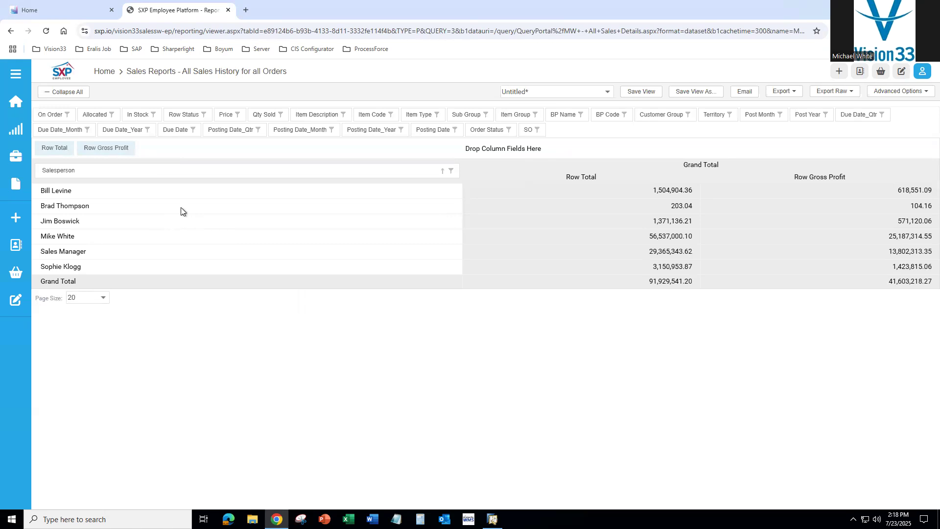
pyautogui.moveTo(56, 150); pyautogui.dragTo(210, 121)
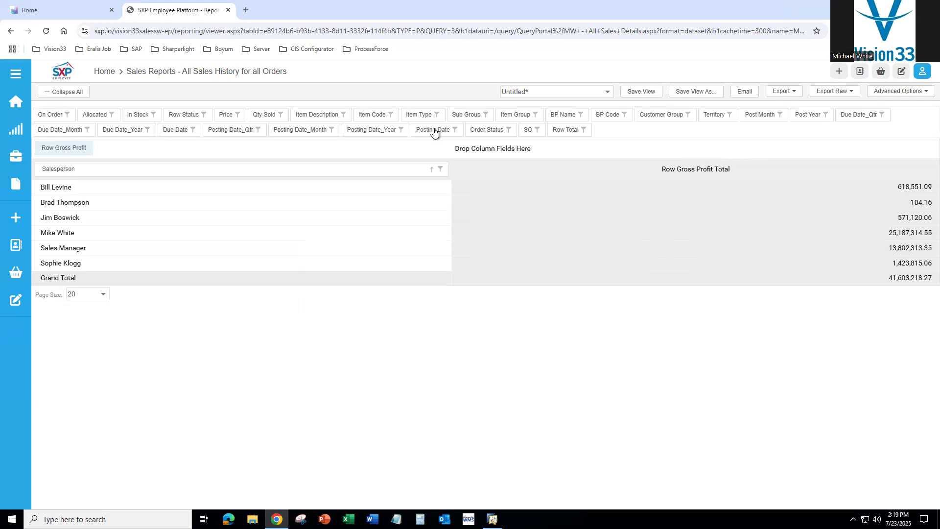
# - Add Posting Date_Year as the pivot's column field and filter it to 2024 and 2025
pyautogui.moveTo(380, 131); pyautogui.dragTo(565, 151)
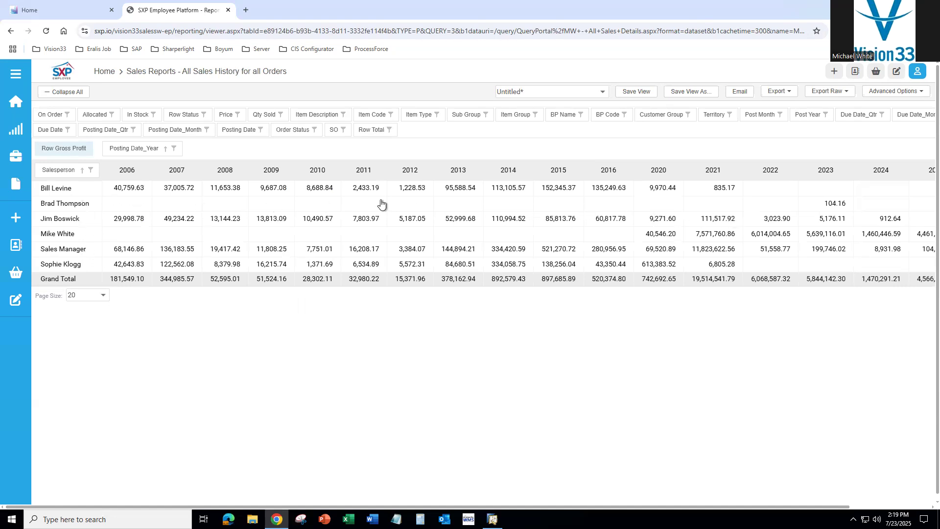
pyautogui.click(175, 149)
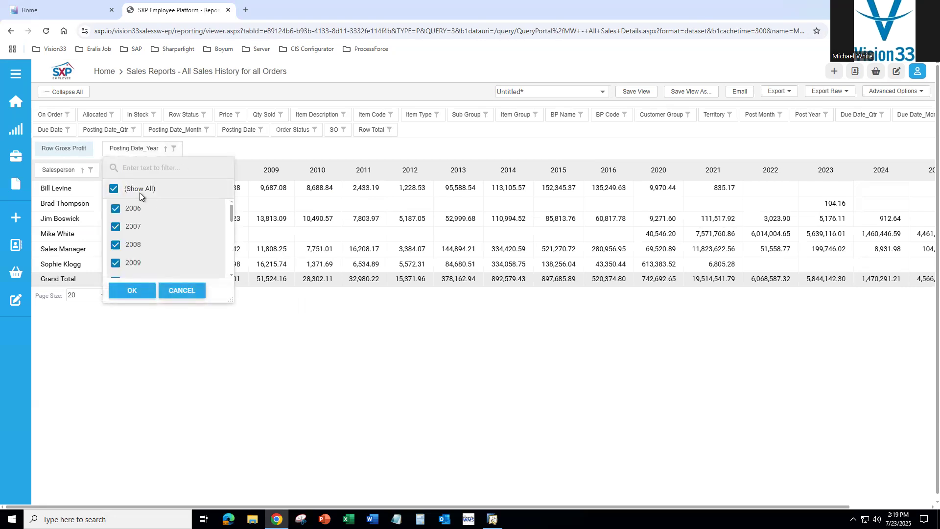
pyautogui.click(115, 189)
pyautogui.scroll(-5, 132, 252)
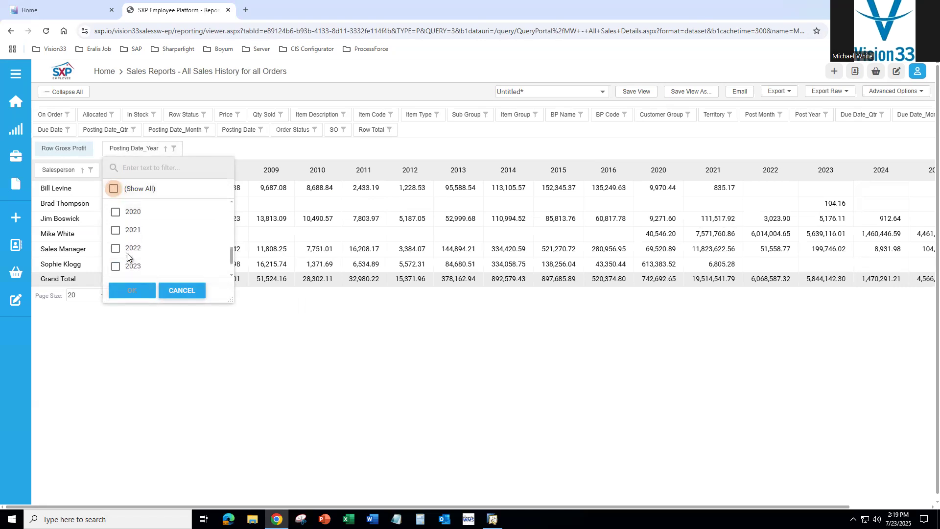
pyautogui.click(116, 269)
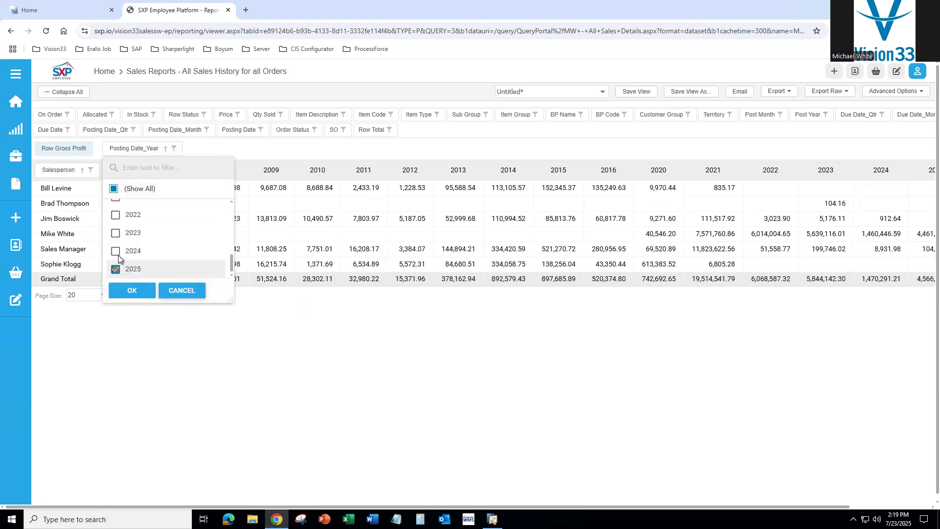
pyautogui.click(116, 250)
pyautogui.click(132, 290)
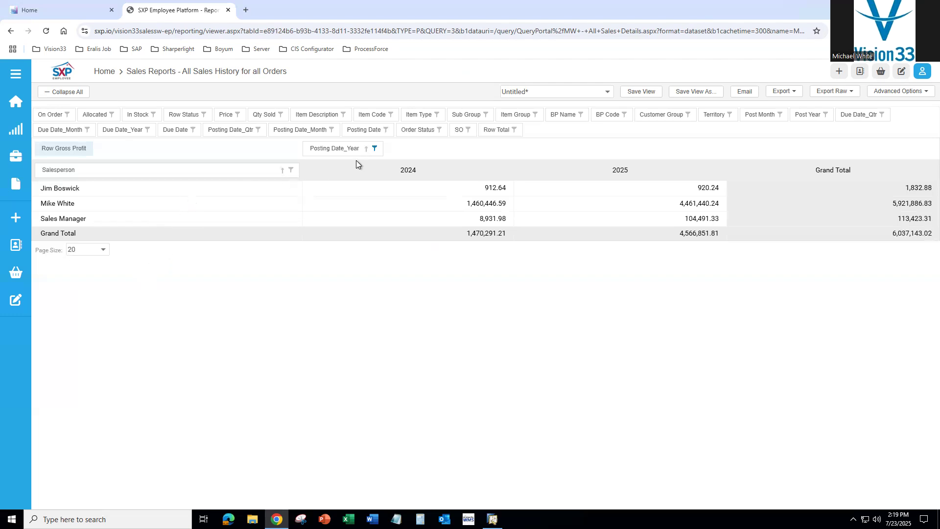
# - Narrow the Posting Date_Year filter to 2025 only by excluding 2024
pyautogui.click(374, 148)
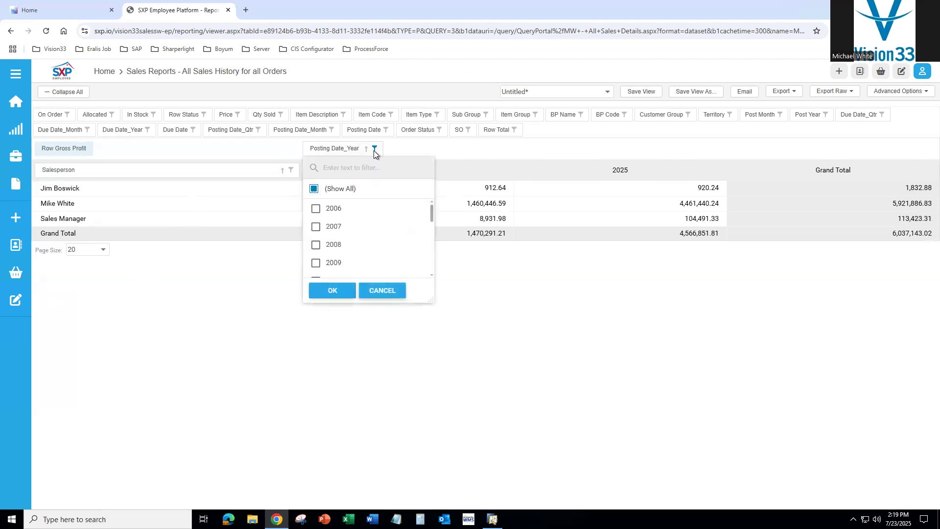
pyautogui.scroll(-5, 339, 245)
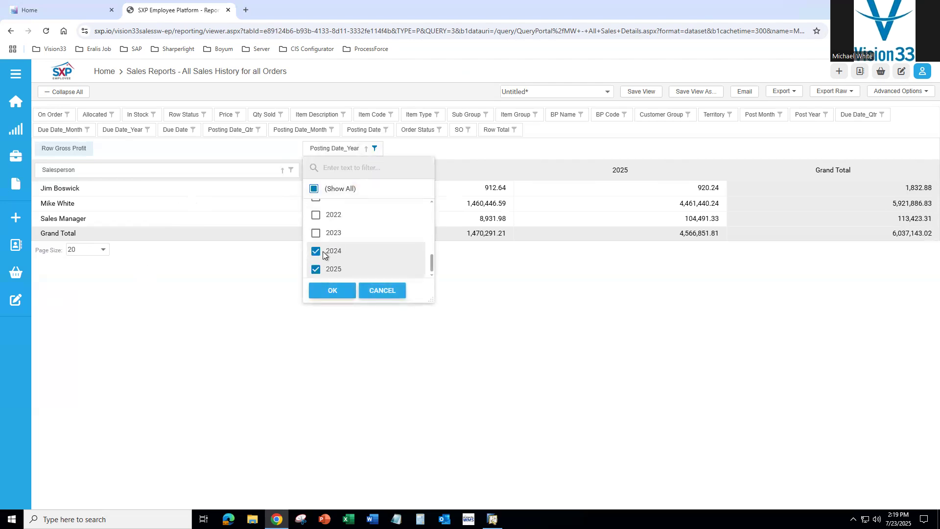
pyautogui.click(316, 251)
pyautogui.click(334, 293)
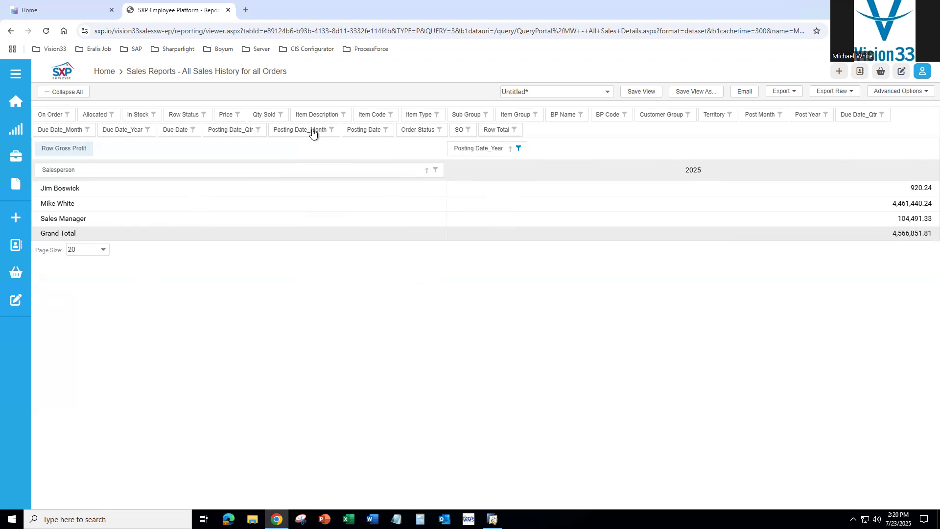
# - Add Posting Date_Month as a column field after the year and Item Group as a row field beneath Salesperson
pyautogui.moveTo(313, 131); pyautogui.dragTo(578, 151)
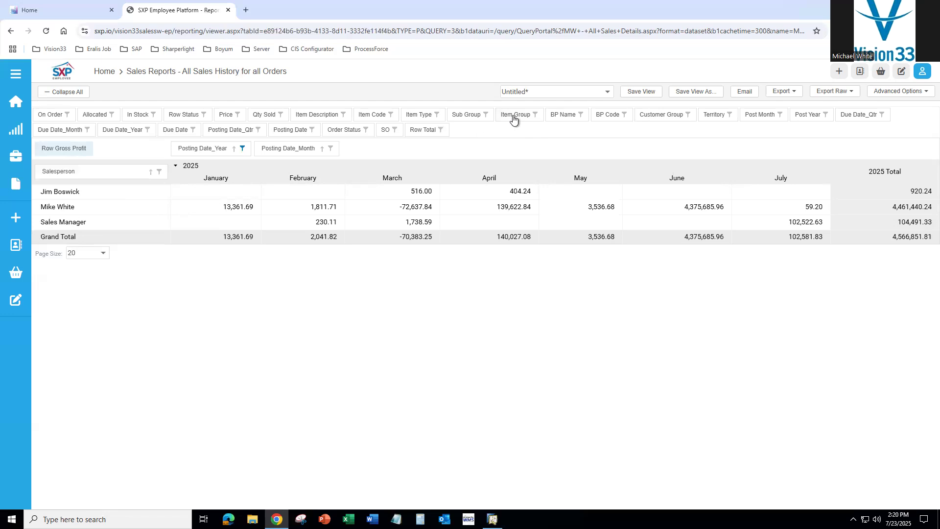
pyautogui.moveTo(513, 119)
pyautogui.mouseDown()
pyautogui.moveTo(341, 167)
pyautogui.moveTo(164, 173)
pyautogui.mouseUp()
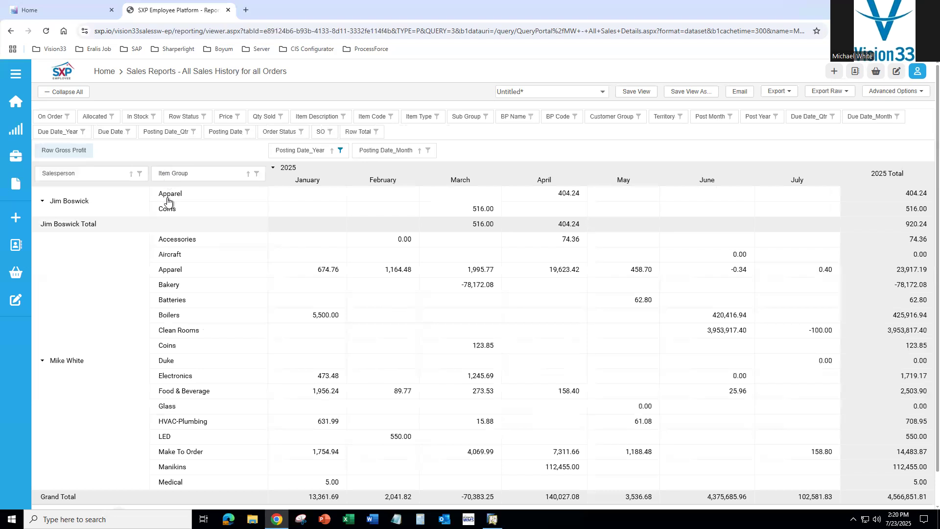
pyautogui.scroll(-1, 196, 269)
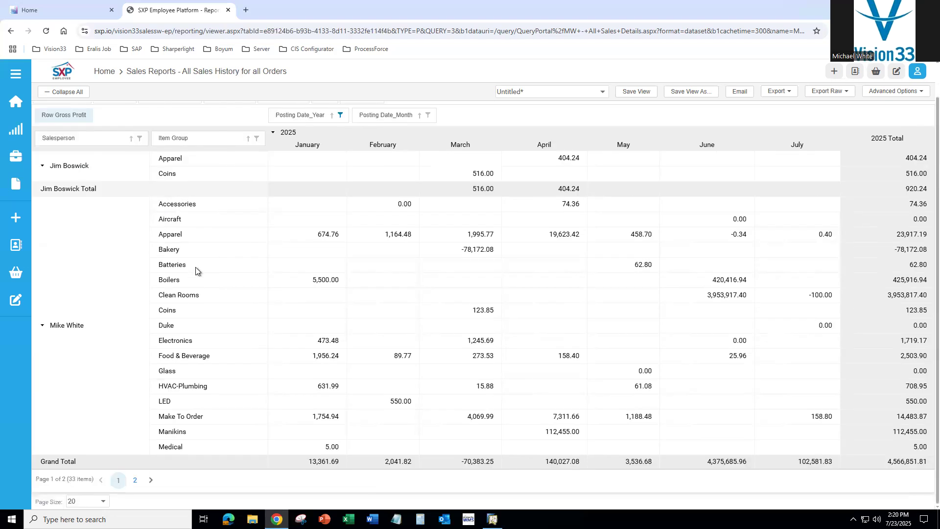
pyautogui.scroll(1, 193, 272)
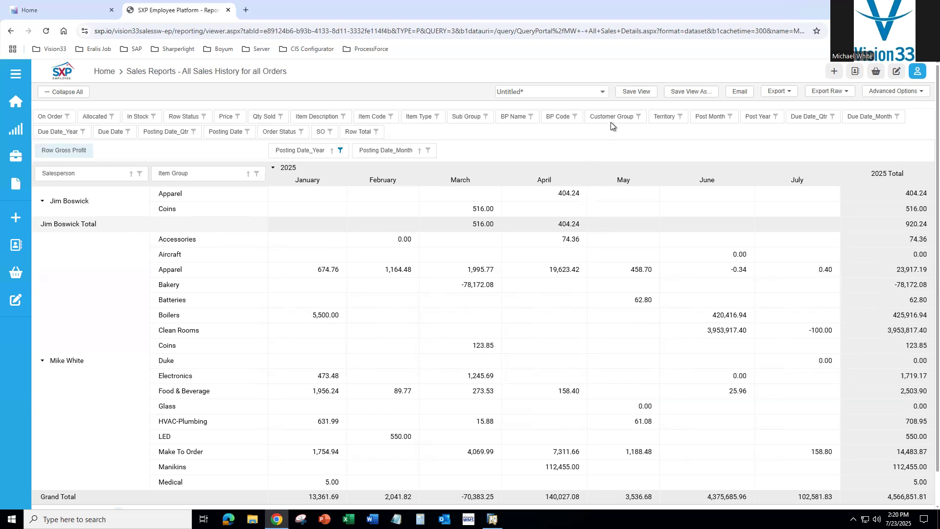
# - Save the pivot layout as a view named "Sales Profit by Rep for 2025 All Months", available to all users
pyautogui.click(690, 92)
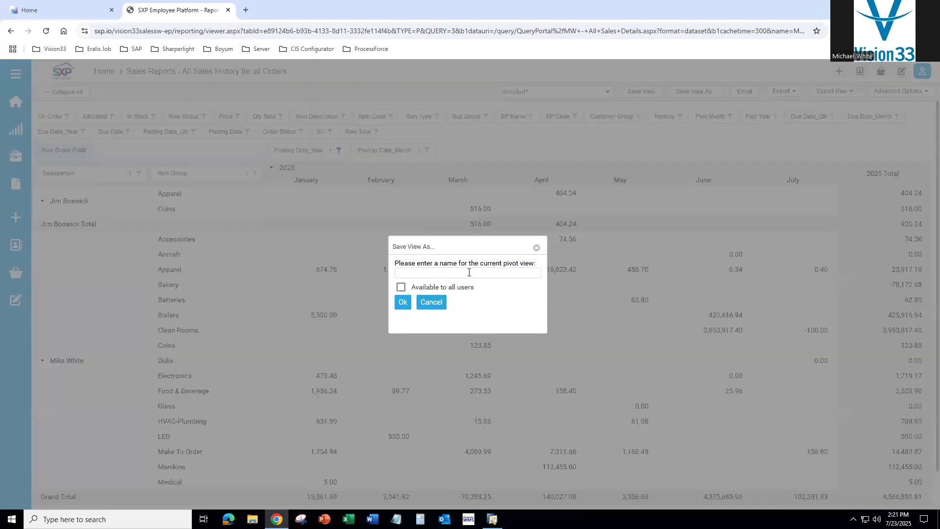
pyautogui.click(469, 273)
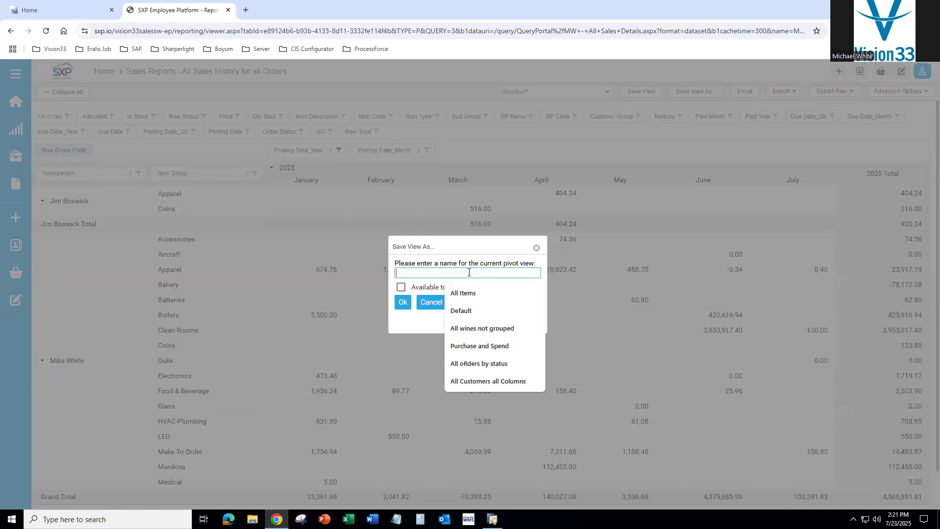
pyautogui.write('Sale')
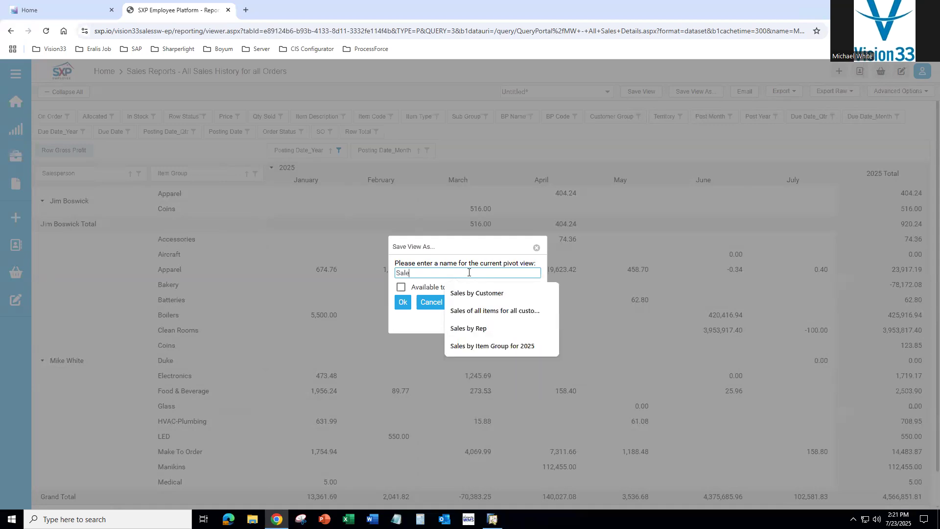
pyautogui.write('s Profit by ')
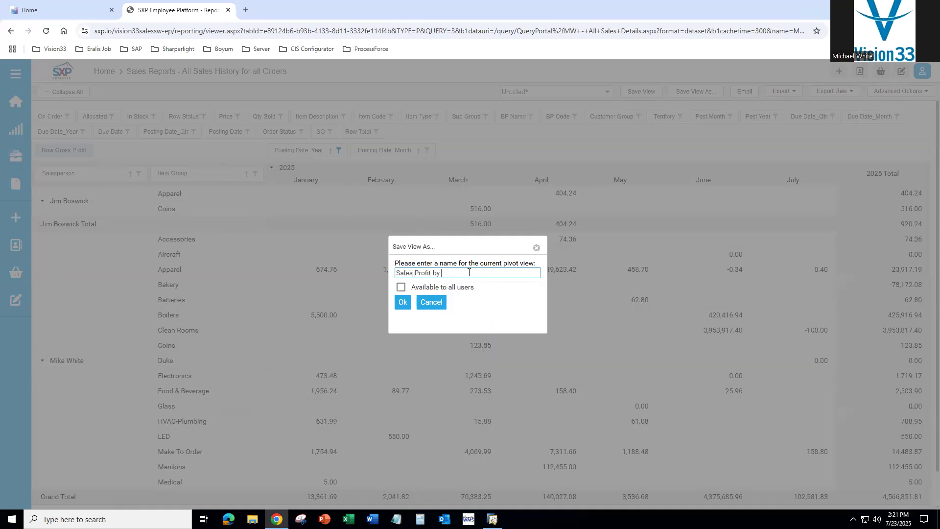
pyautogui.write('Rep for 2025 All Months')
pyautogui.click(401, 287)
pyautogui.click(404, 303)
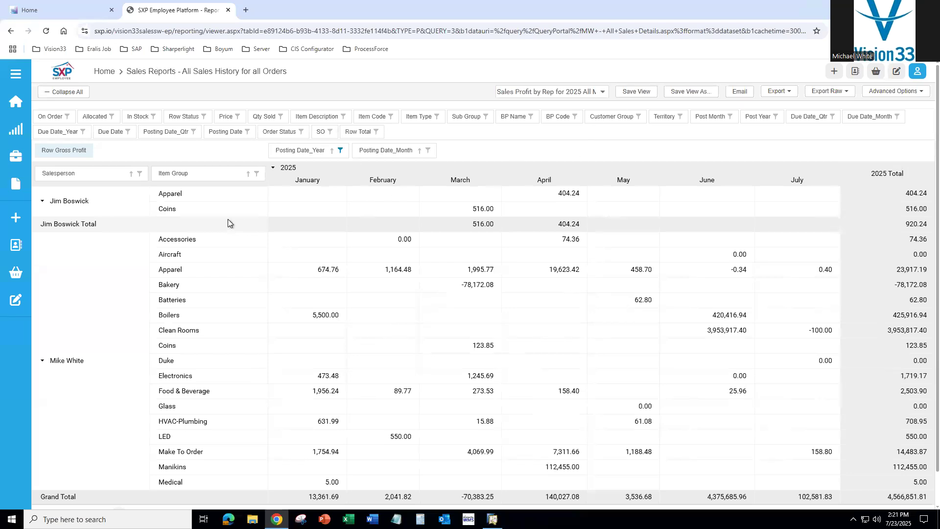
# - Remove Item Group from the pivot rows and save the layout as a new shared view named "Sales Profit by Rep for all months"
pyautogui.moveTo(201, 175); pyautogui.dragTo(269, 129)
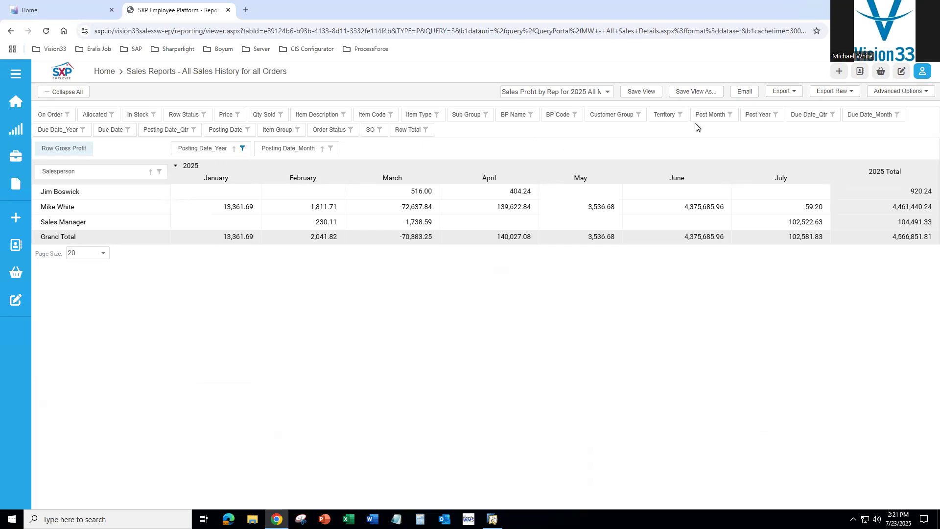
pyautogui.click(703, 93)
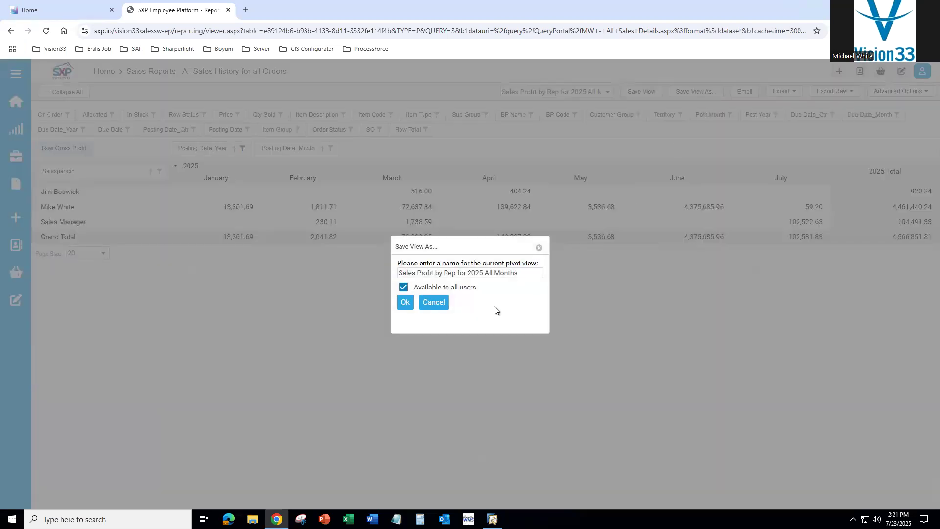
pyautogui.click(436, 303)
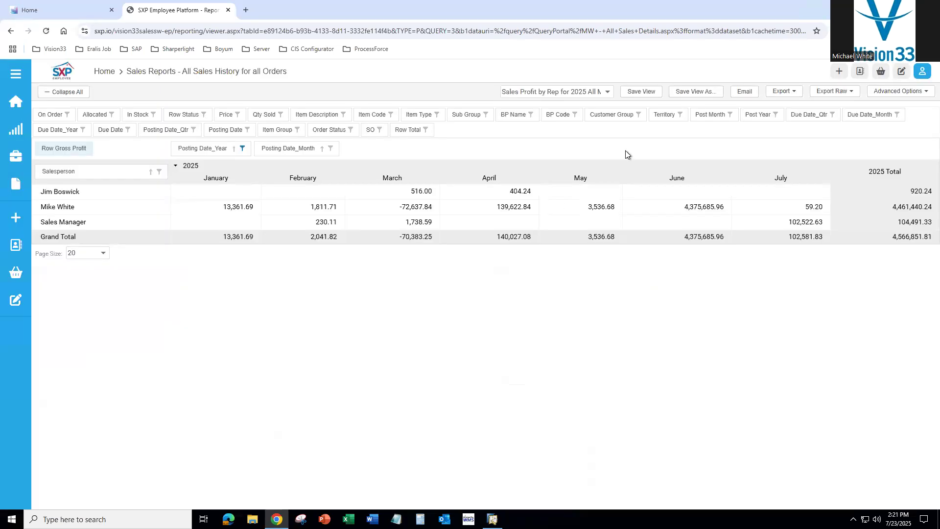
pyautogui.click(702, 96)
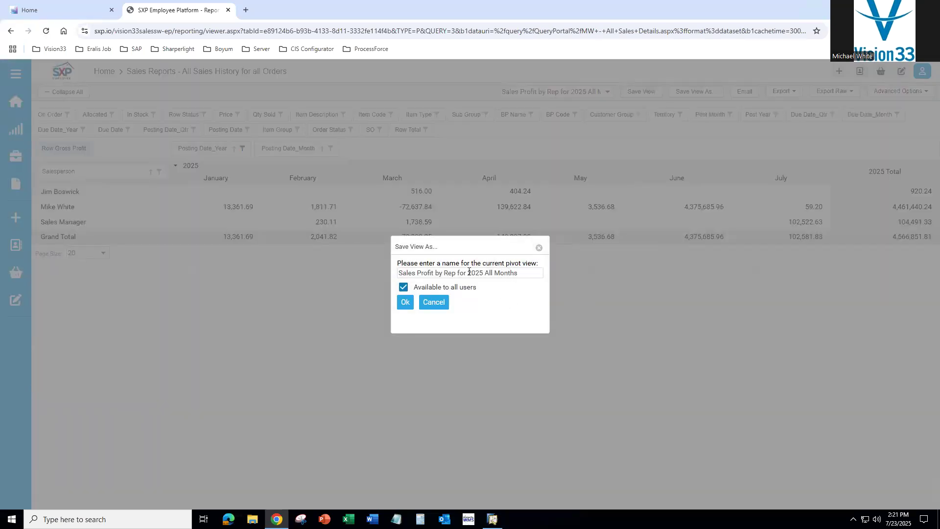
pyautogui.moveTo(468, 273); pyautogui.dragTo(540, 275)
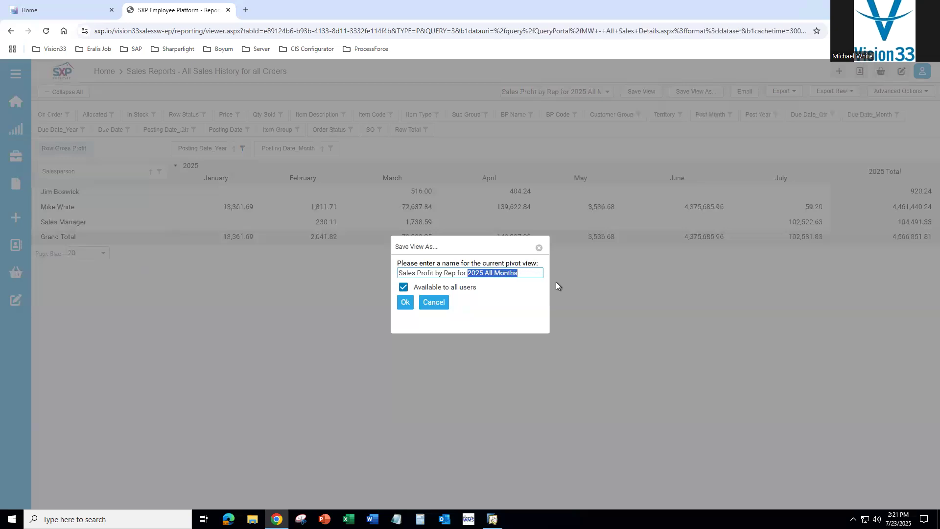
pyautogui.write('all months')
pyautogui.click(405, 303)
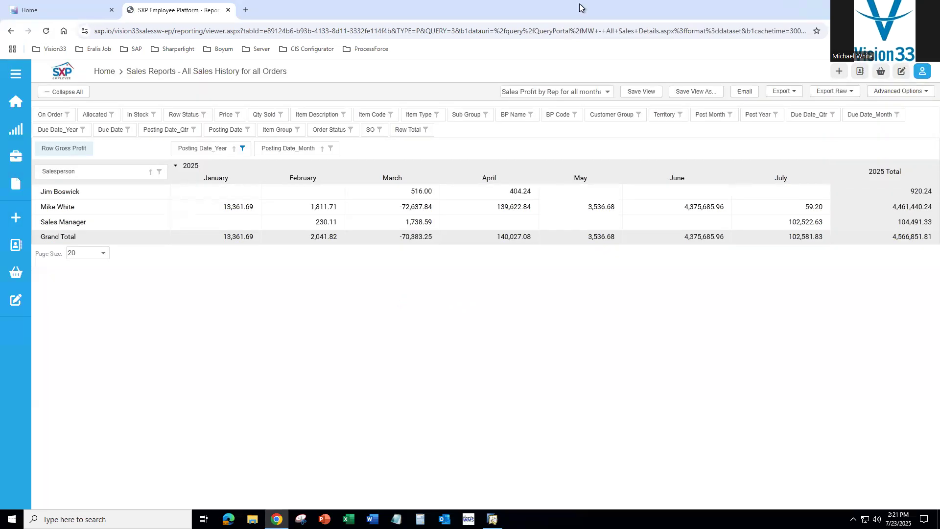
# - Load the shared 2025 All Months view and the all months view in turn, and return to the home dashboard
pyautogui.click(608, 91)
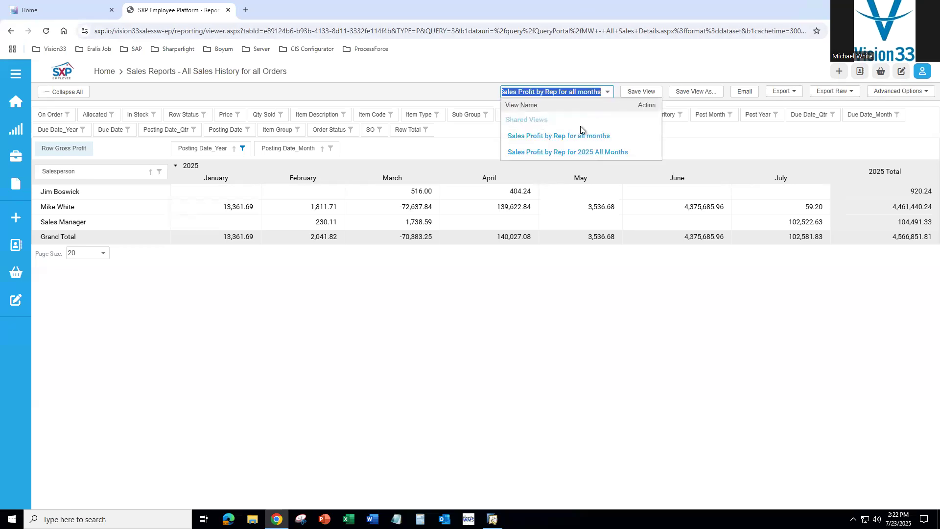
pyautogui.click(586, 152)
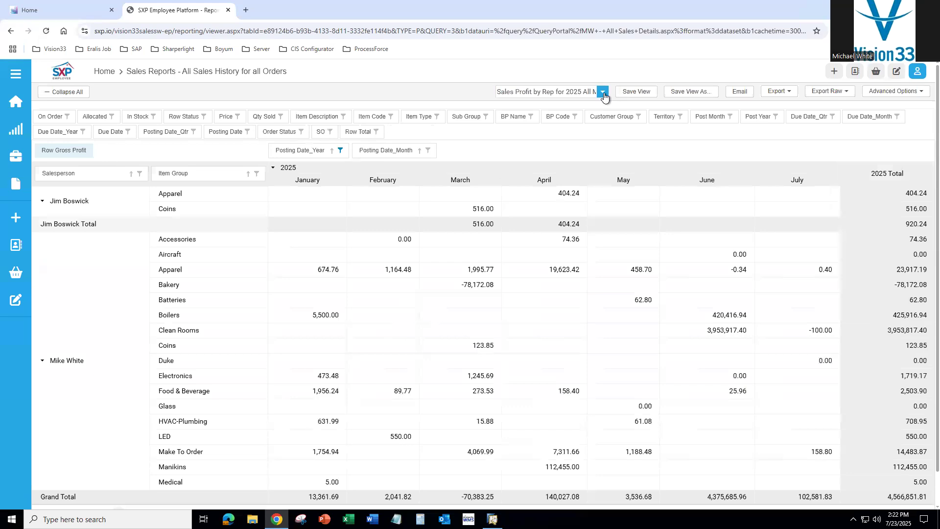
pyautogui.click(604, 95)
pyautogui.click(583, 136)
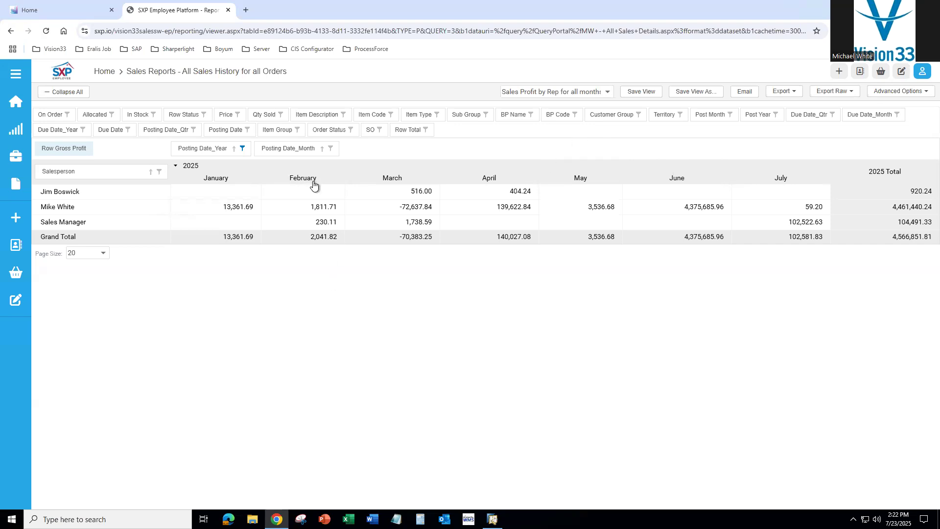
pyautogui.click(63, 77)
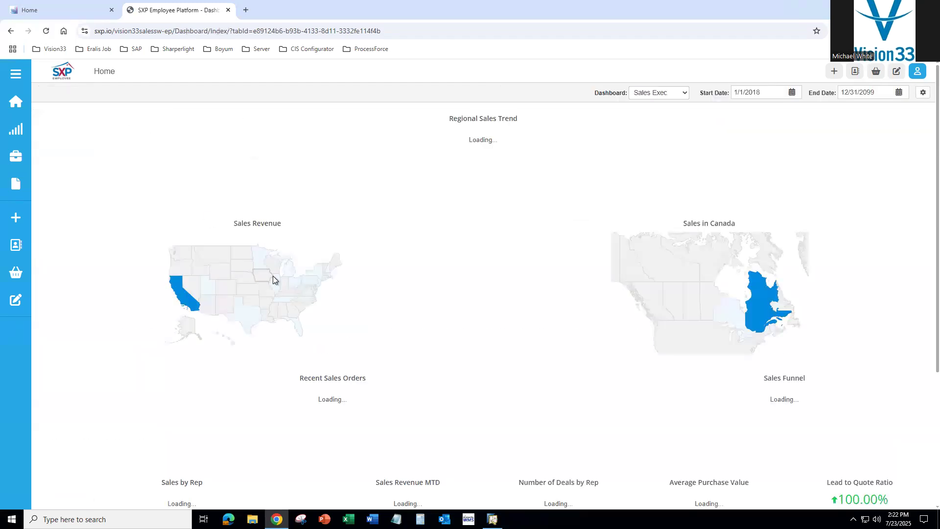
pyautogui.moveTo(273, 277)
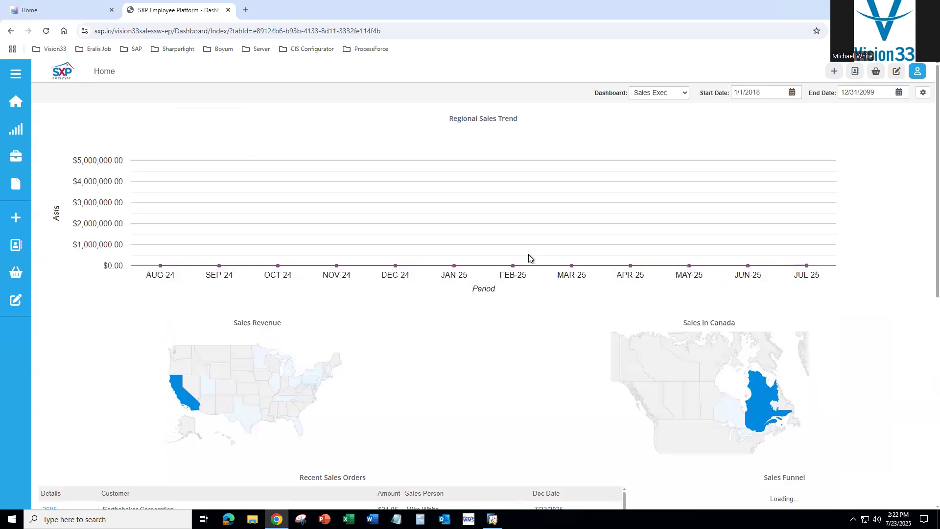